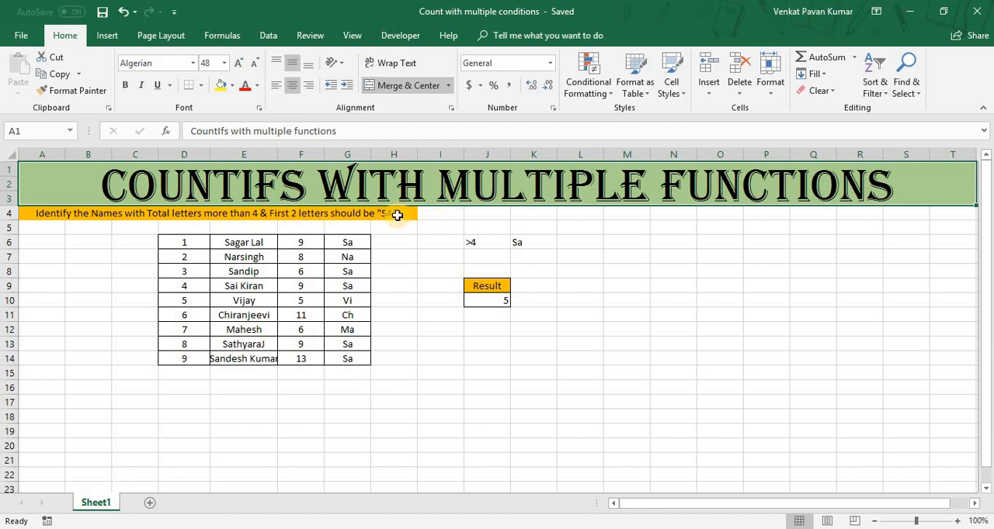
Auto-fit the width of column E so it fits the full names in E6:E14.
drag(244, 242, 248, 359)
click(281, 156)
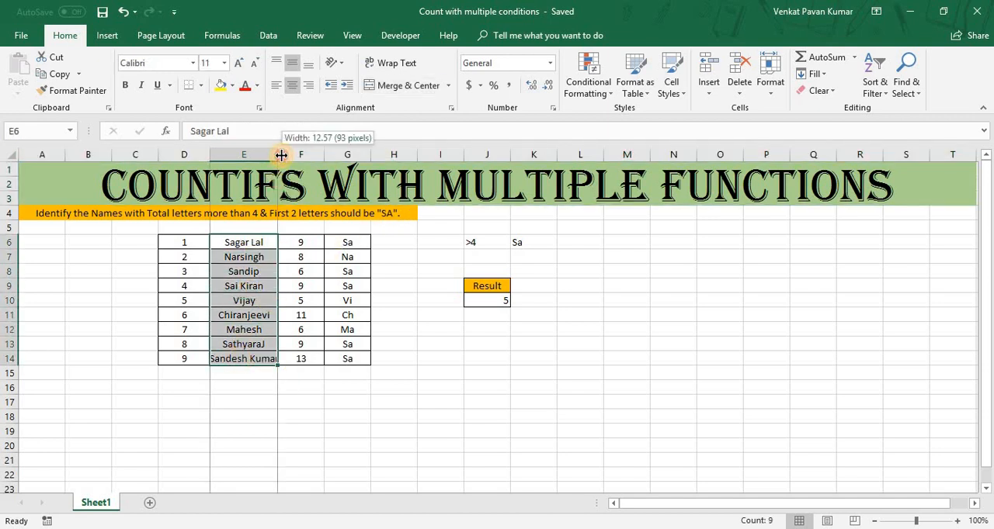
double_click(281, 155)
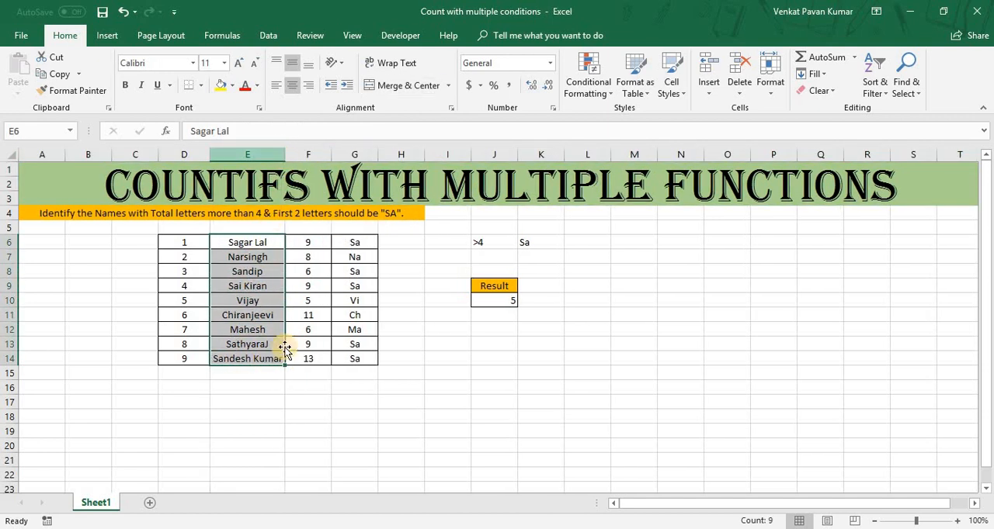
Examine the LEN formulas in column F, from F6 down to F11, that count the characters of each name.
click(254, 243)
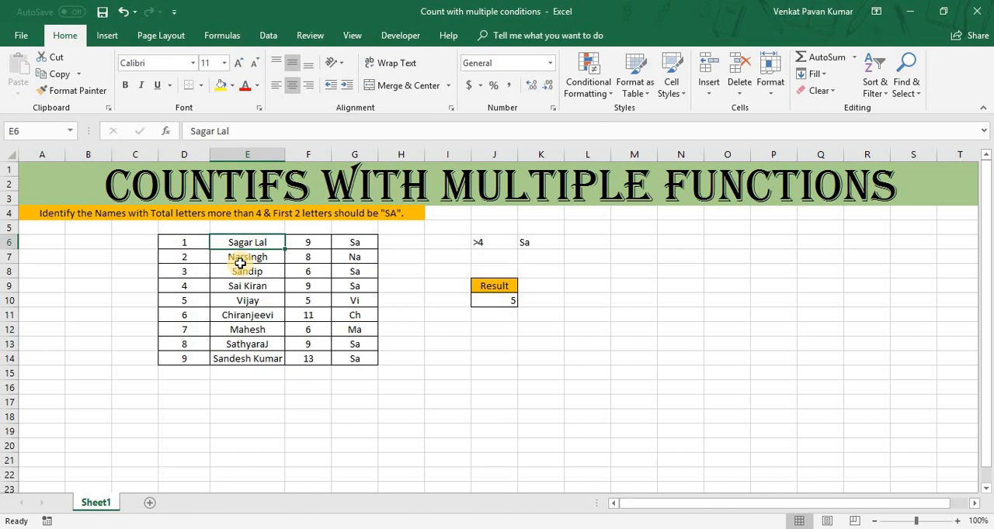
click(310, 241)
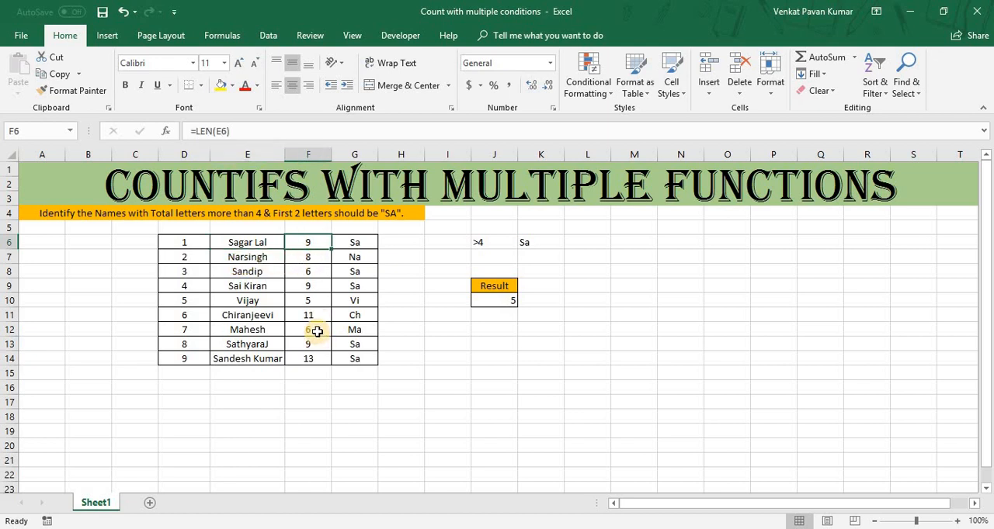
key(F2)
key(Escape)
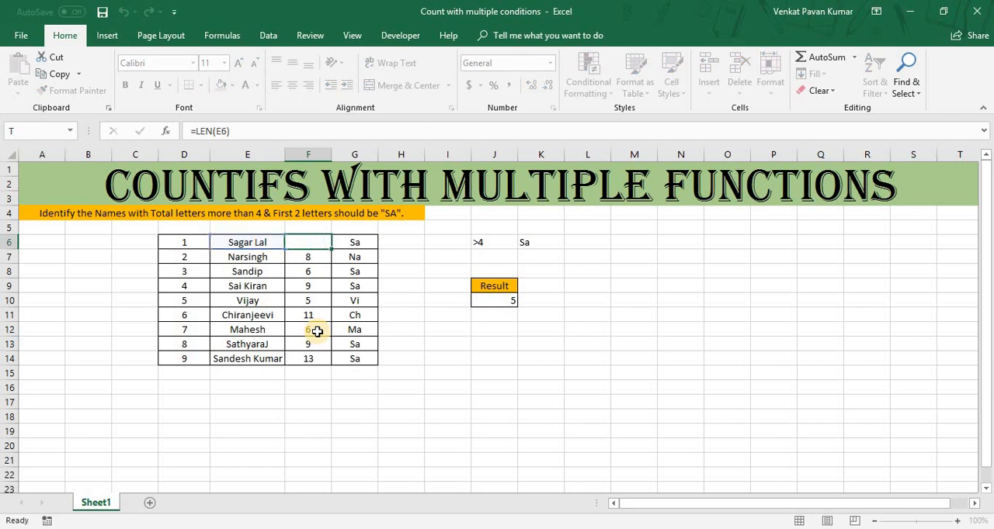
click(309, 259)
key(F2)
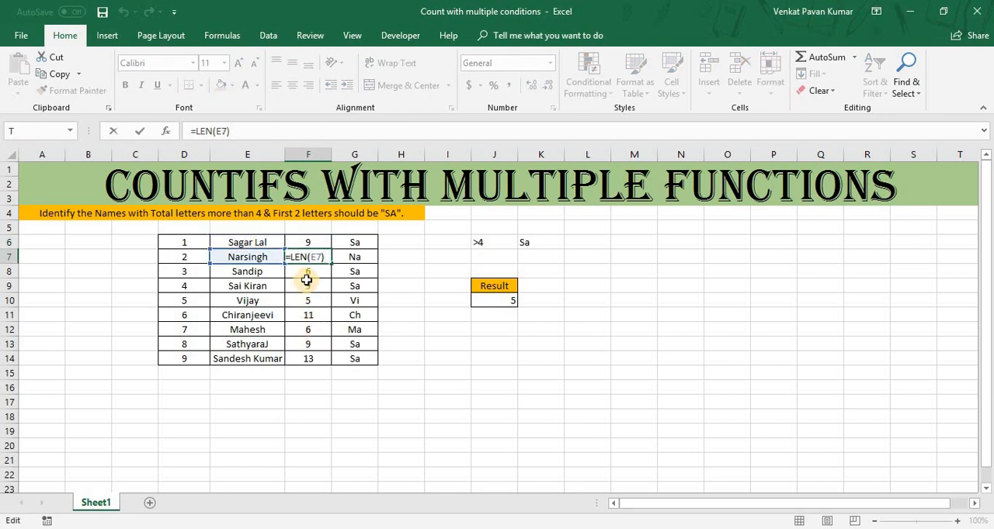
key(Escape)
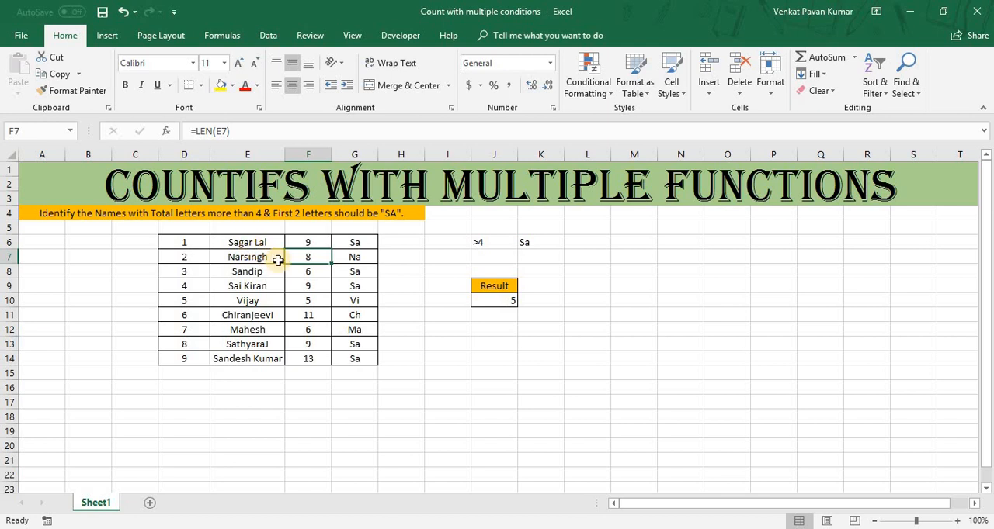
key(Down)
key(F2)
key(Escape)
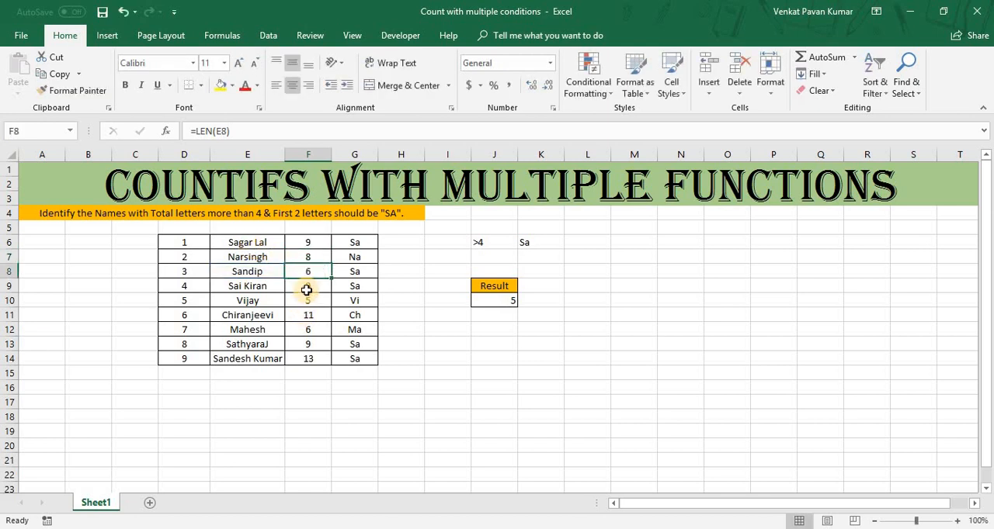
key(Down)
key(F2)
key(Escape)
key(Down)
key(F2)
key(Escape)
key(Down)
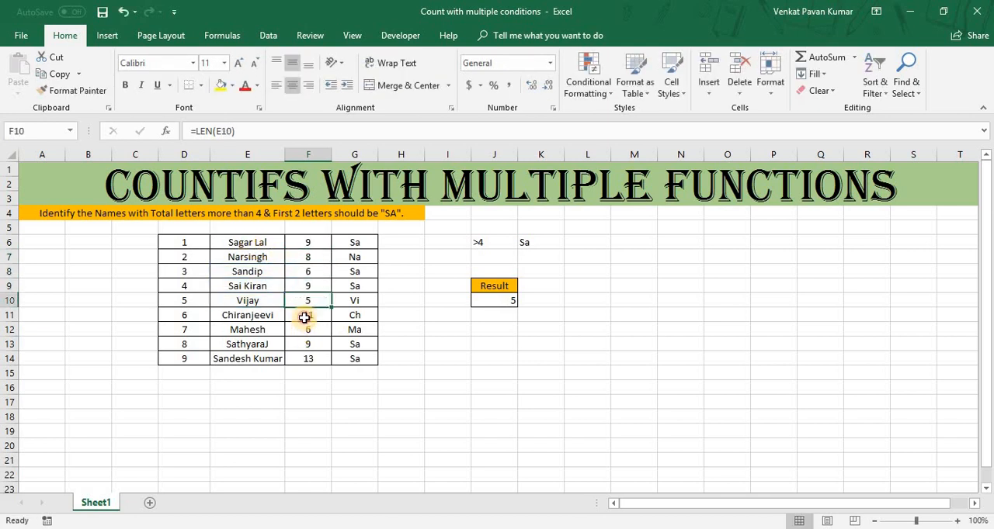
key(F2)
key(Escape)
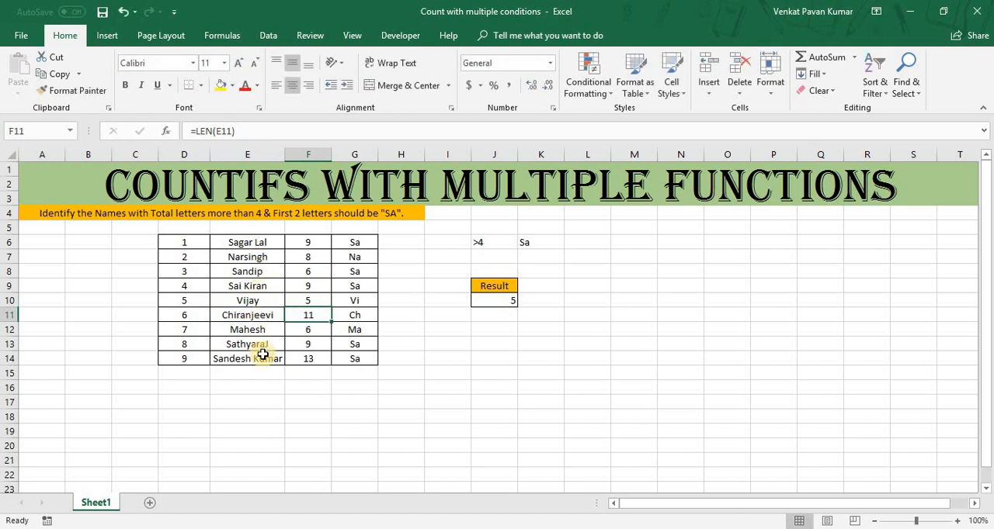
Examine the LEFT formulas in G6 through G10 that extract the first two letters of each name.
click(354, 243)
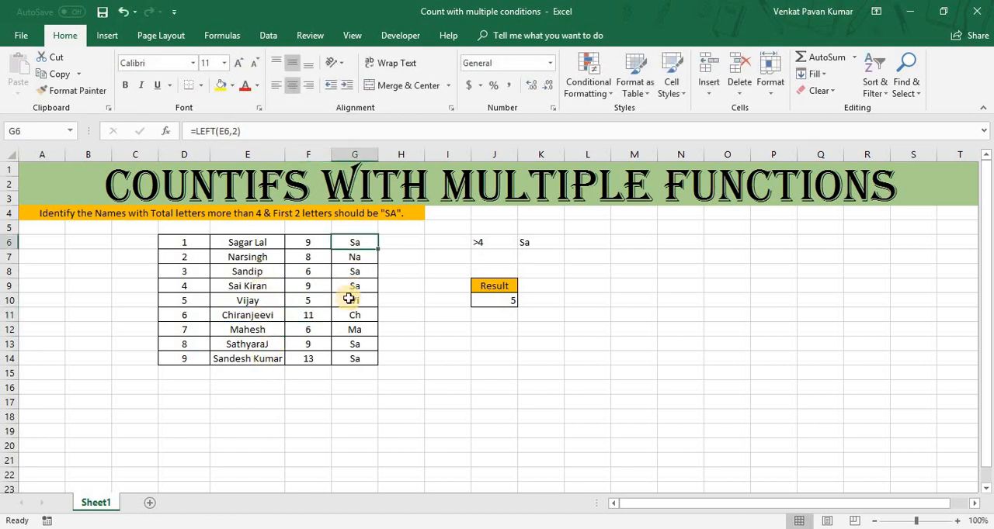
key(F2)
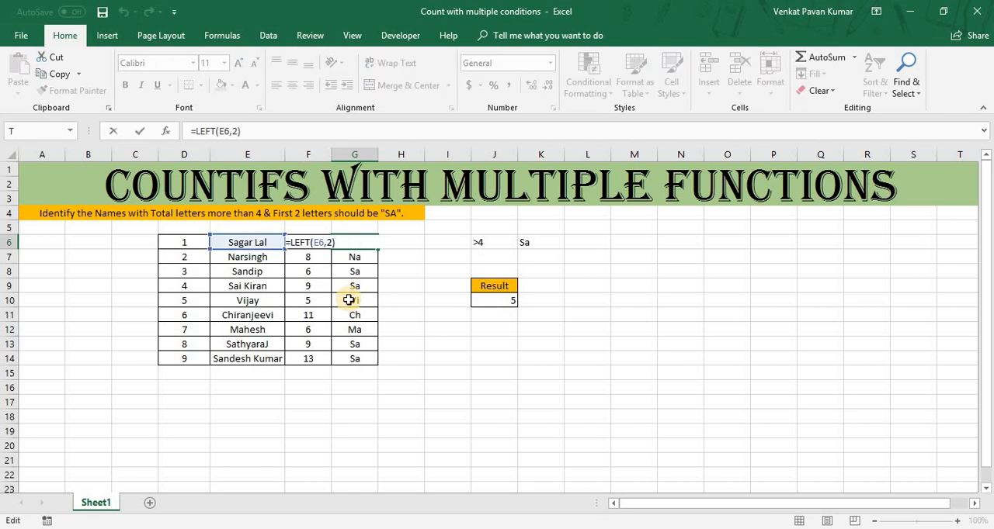
key(Escape)
key(Down)
key(F2)
key(Escape)
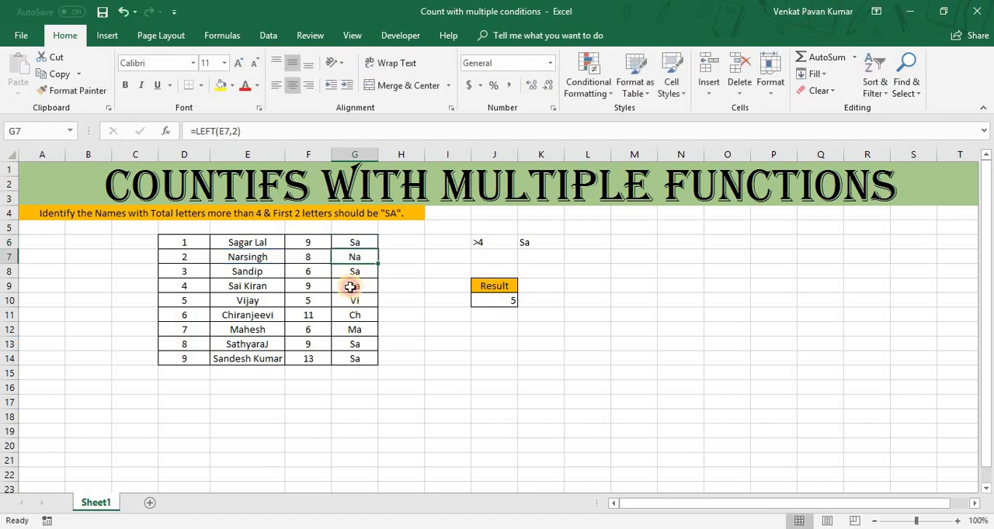
key(Down)
key(F2)
key(Escape)
key(Down)
key(F2)
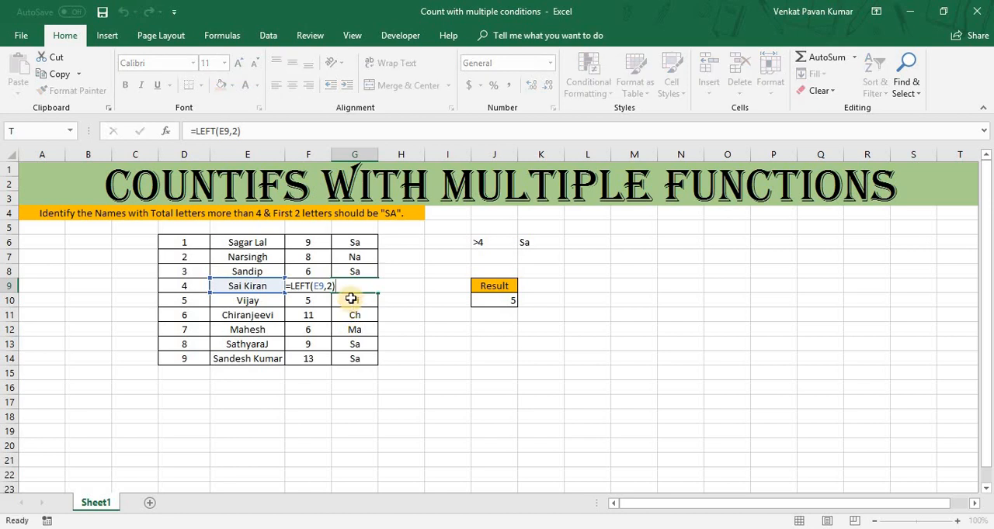
key(Escape)
key(Down)
key(F2)
key(Escape)
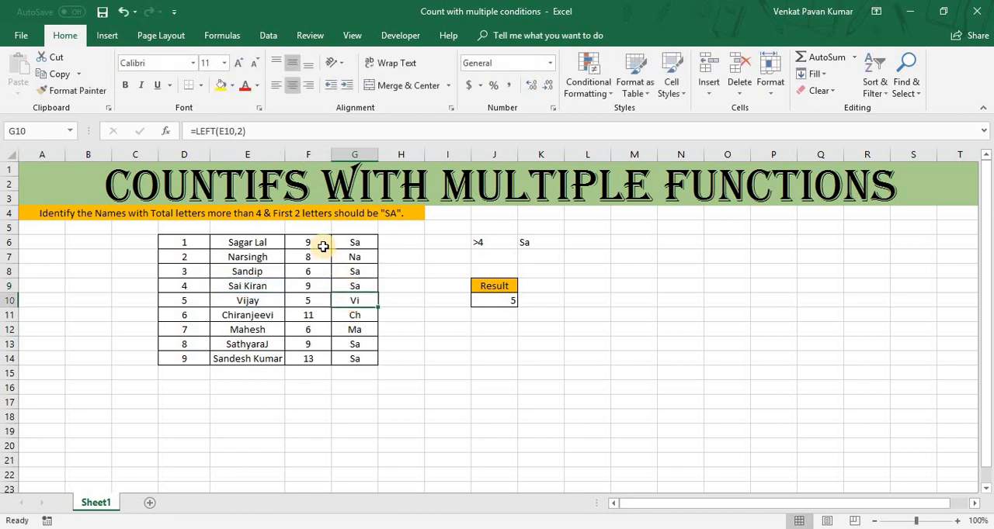
Compare the LEN formula in F6 with the LEFT formula in G6, including its character-count argument.
click(323, 247)
key(F2)
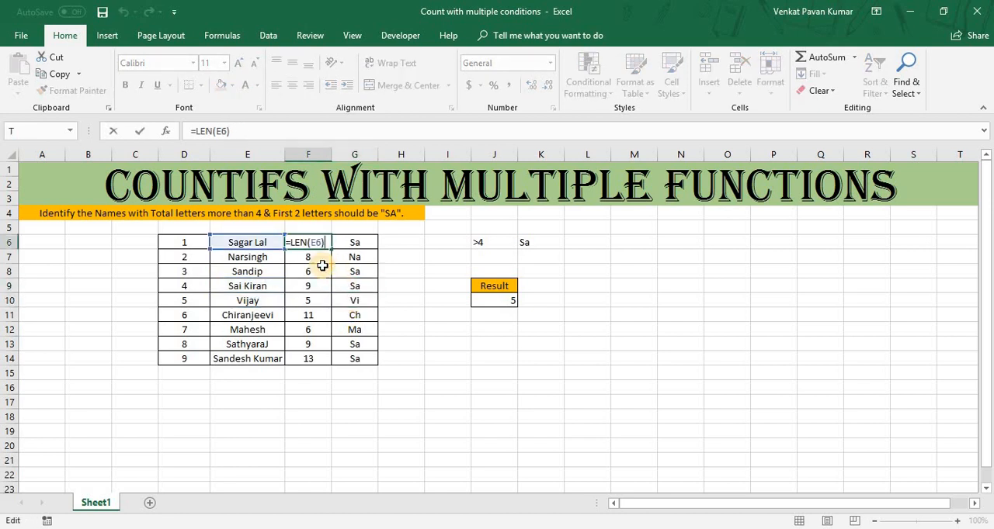
key(Escape)
click(354, 247)
key(F2)
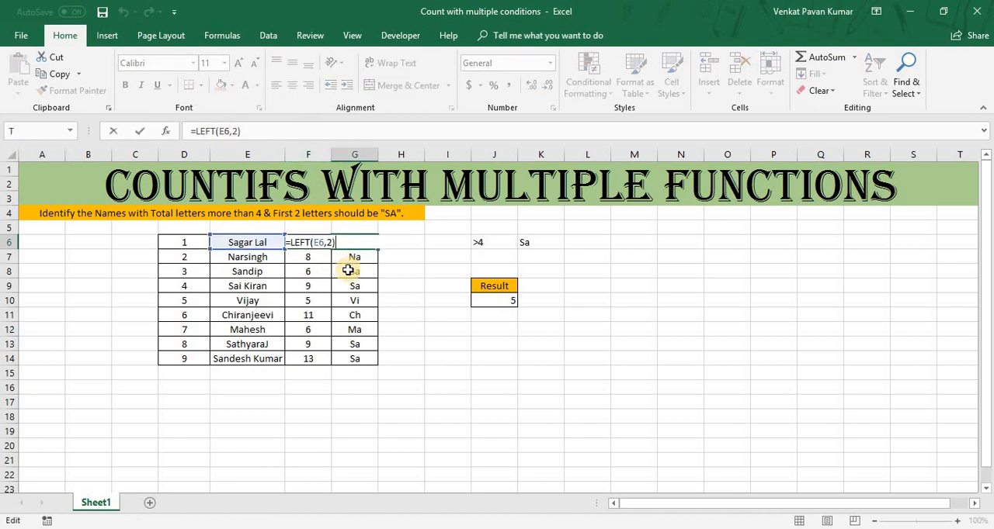
click(329, 243)
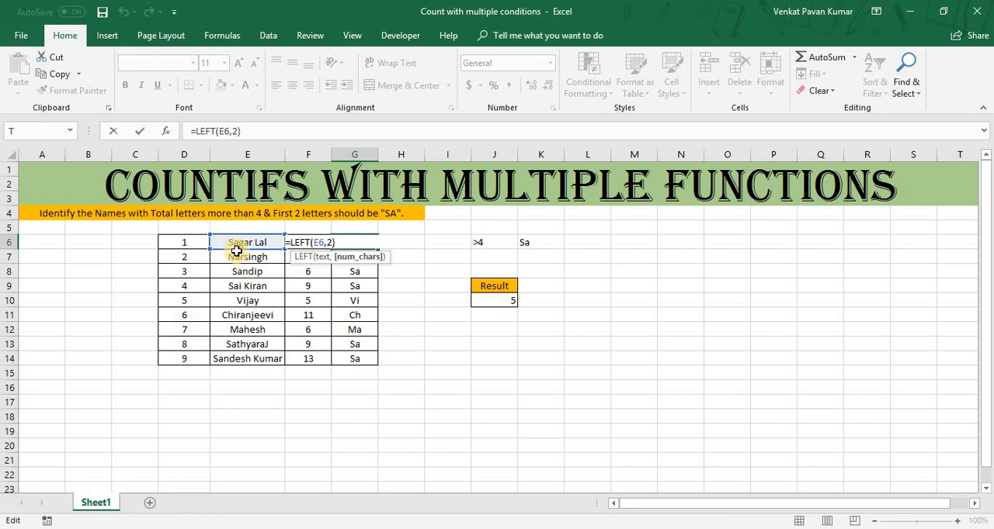
key(Escape)
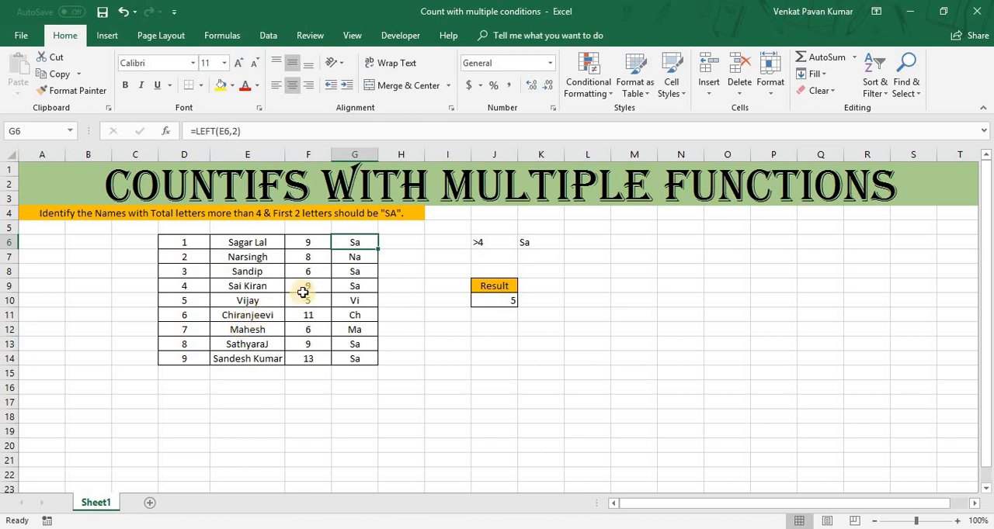
Review the two criteria in J6 and K6 against the letter counts in F6:F14 and the prefixes in G6:G14.
drag(358, 242, 361, 358)
click(249, 360)
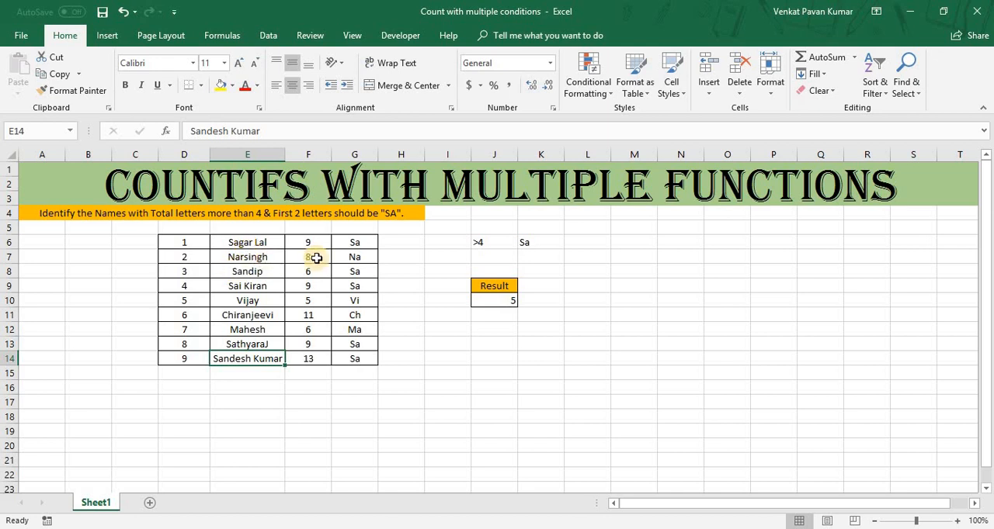
click(484, 241)
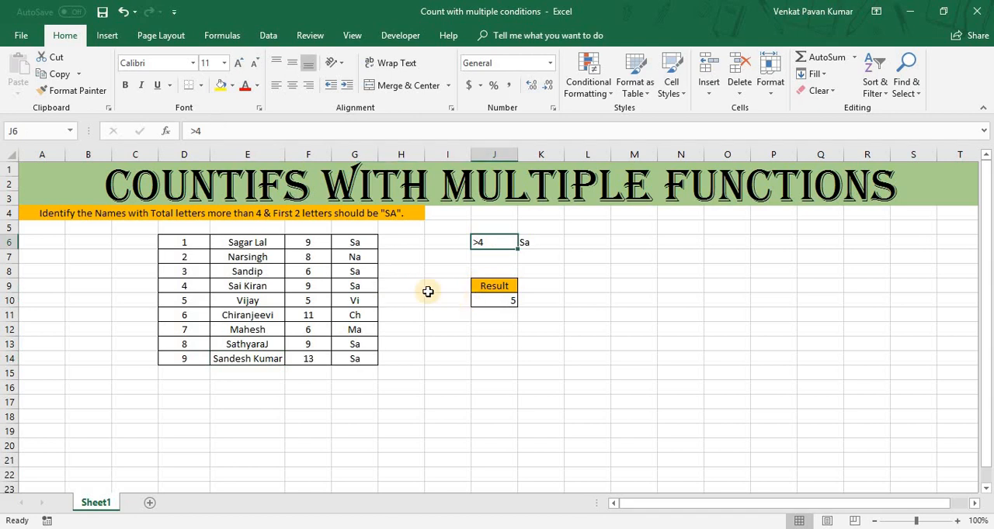
drag(309, 242, 316, 362)
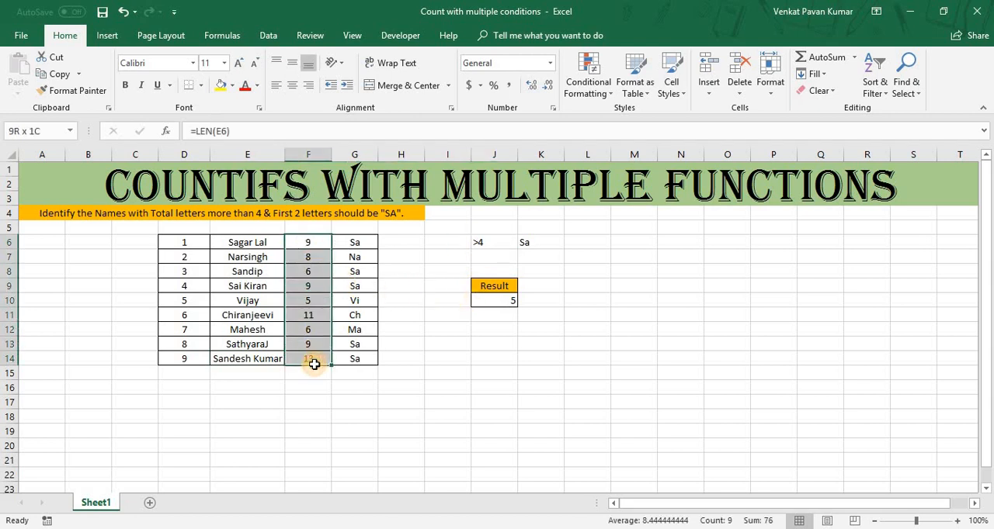
click(538, 242)
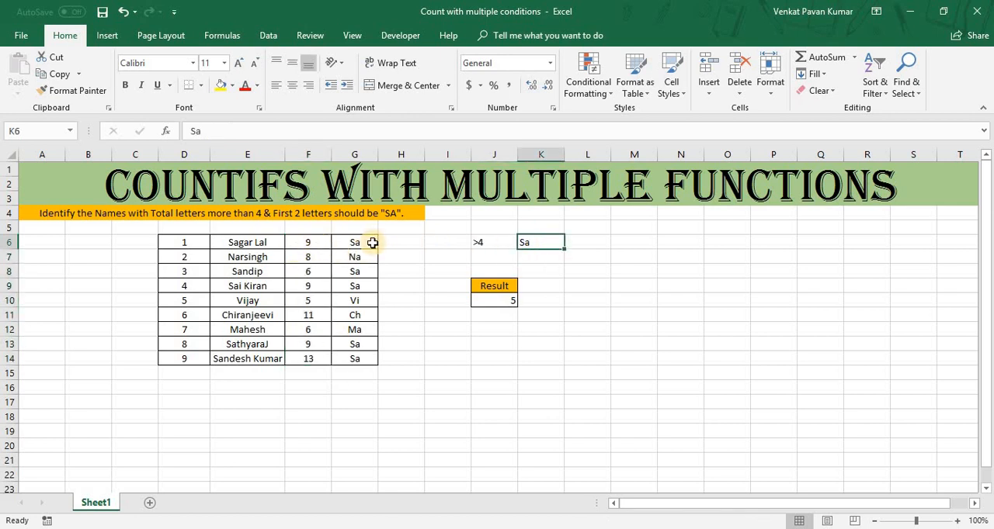
click(485, 242)
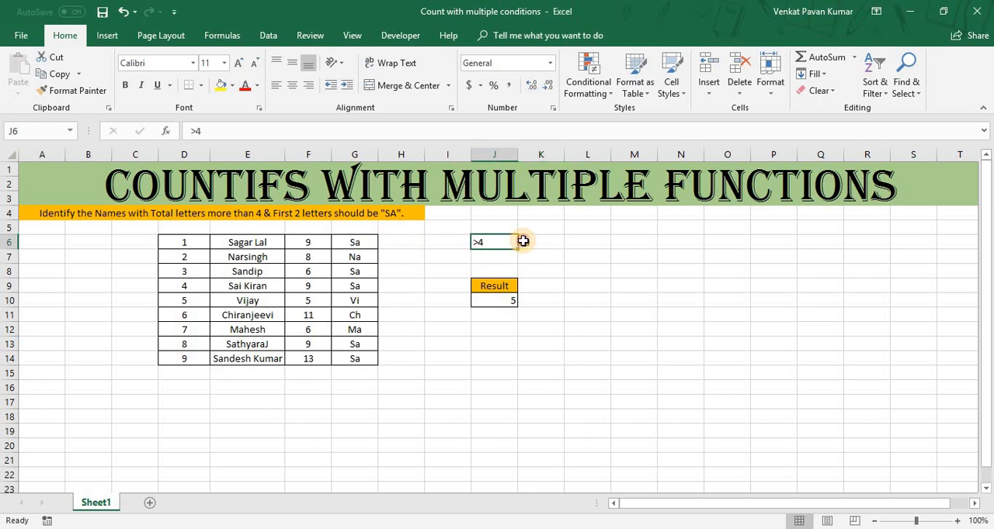
click(523, 241)
click(478, 244)
click(533, 239)
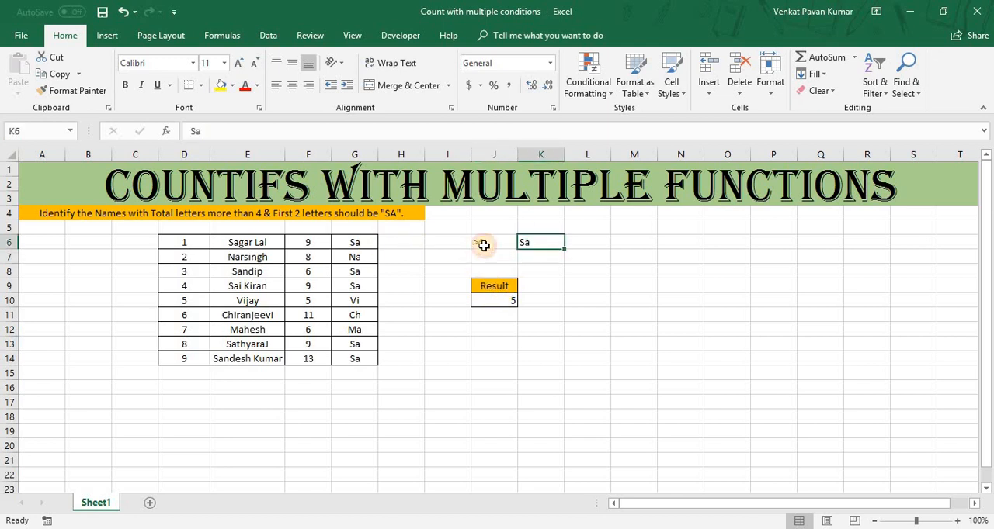
click(481, 247)
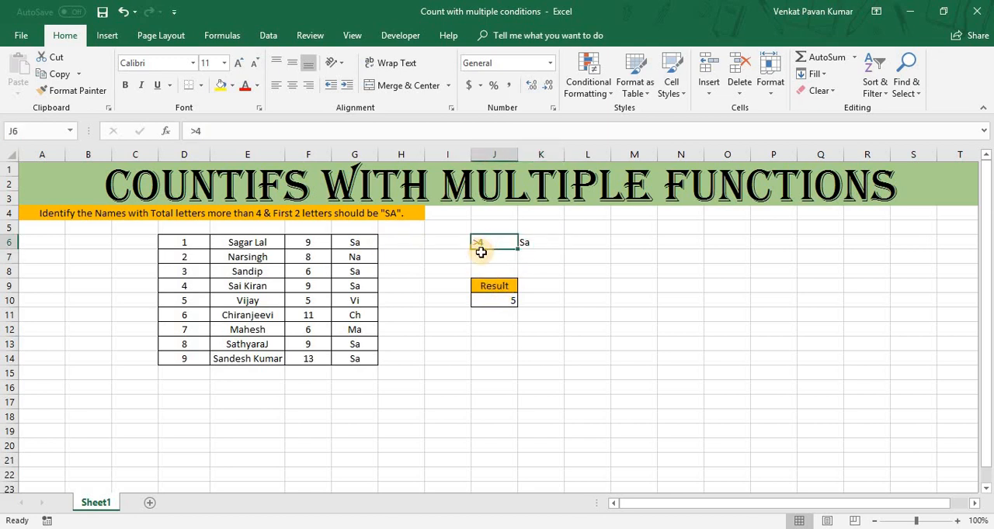
Inspect the COUNTIFS formula in result cell J10, checking its two criteria ranges F6:F14 and G6:G14.
click(484, 298)
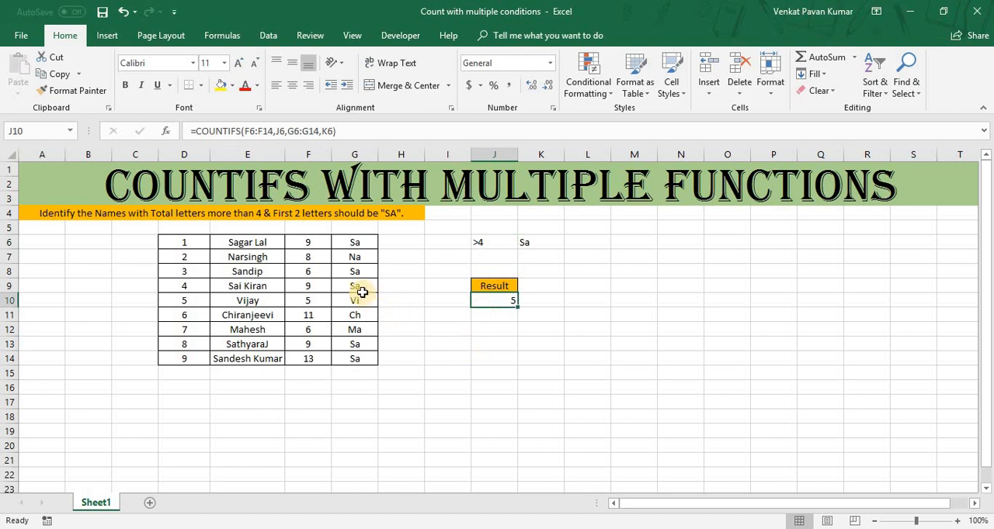
key(F2)
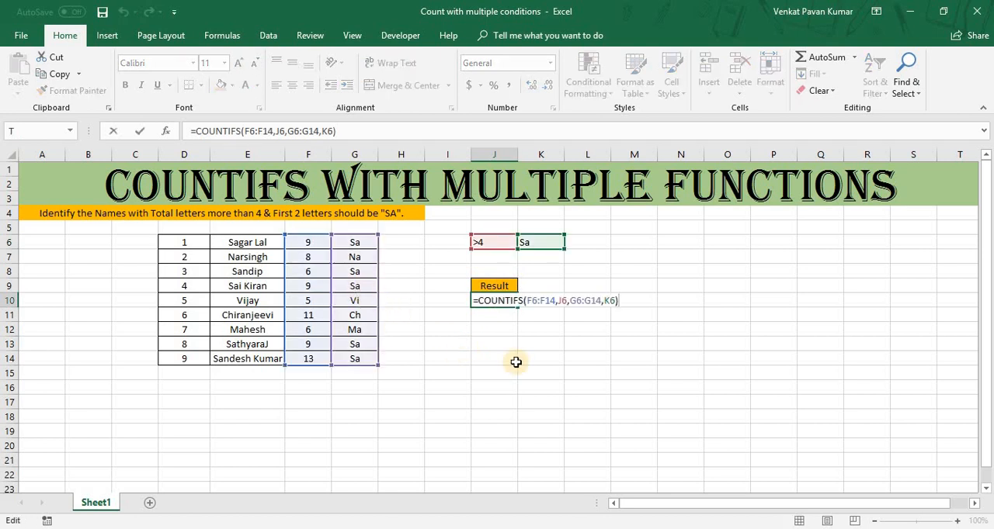
double_click(534, 301)
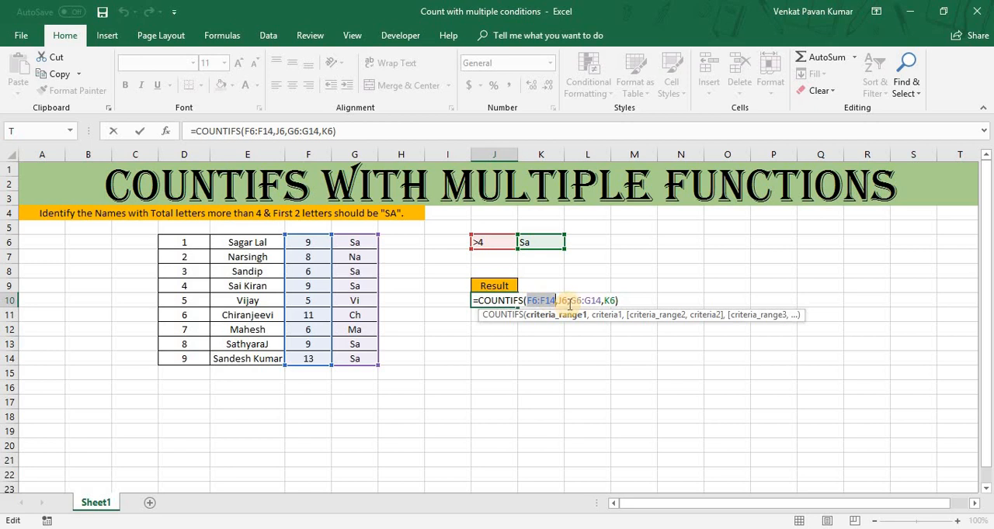
click(595, 300)
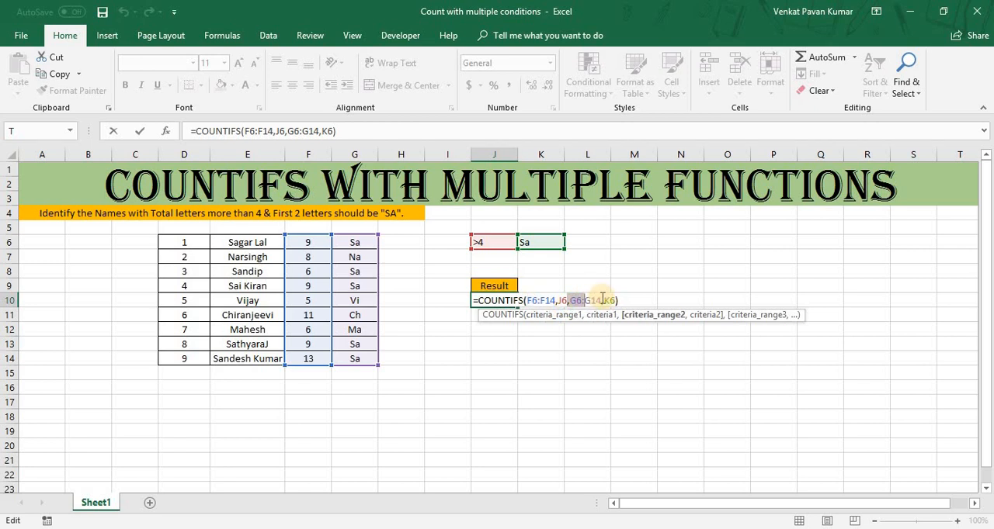
double_click(573, 300)
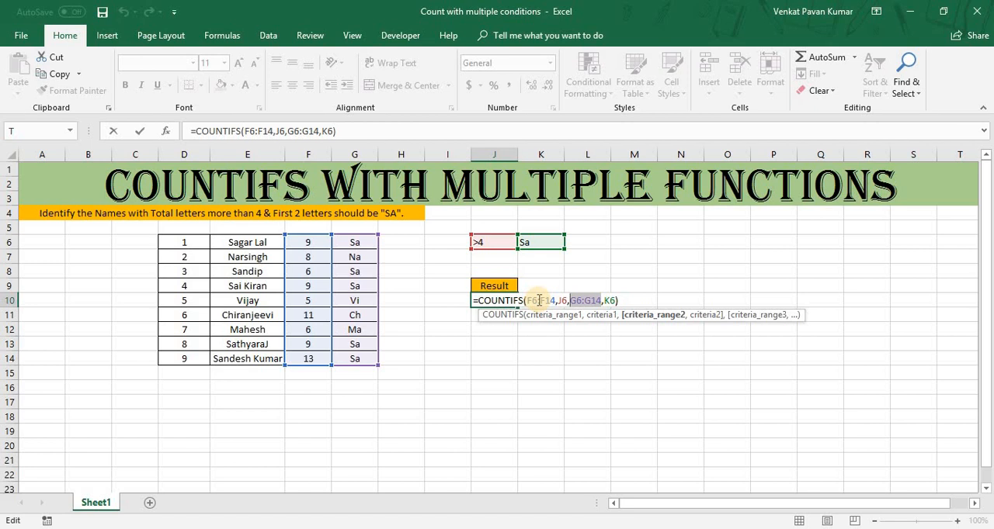
key(Return)
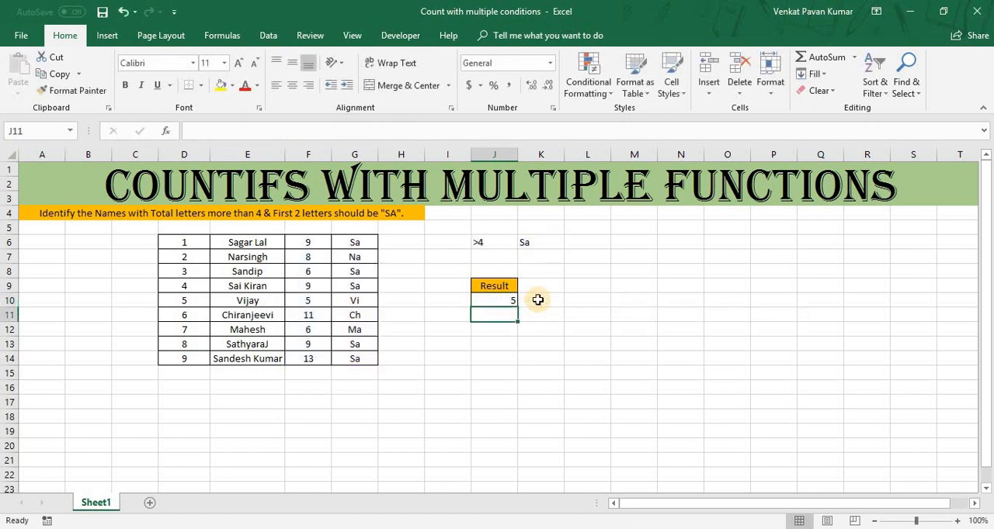
Highlight F6:G6, the letter count and prefix of the first matching name, with a light gold fill.
key(Up)
key(Left)
key(Left)
key(Up)
key(Up)
key(Up)
key(Left)
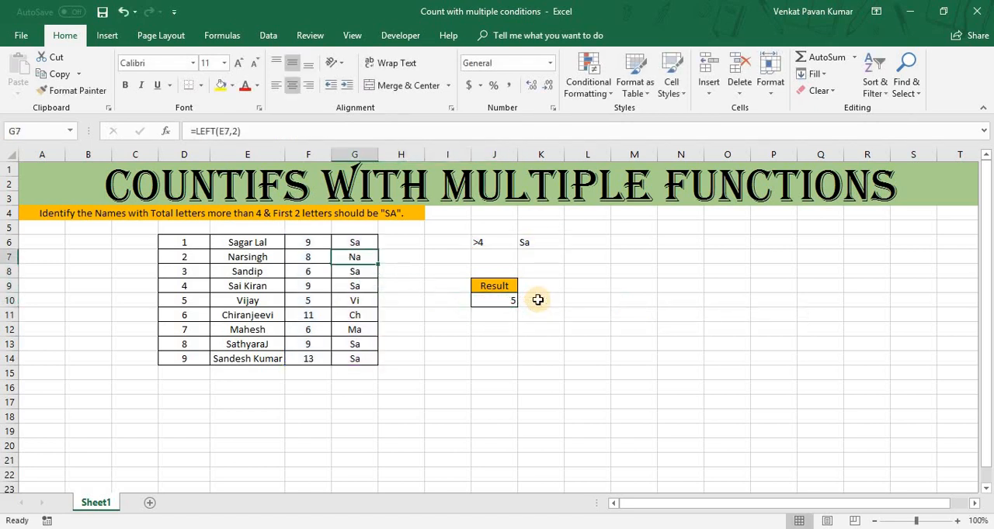
key(Up)
key(Left)
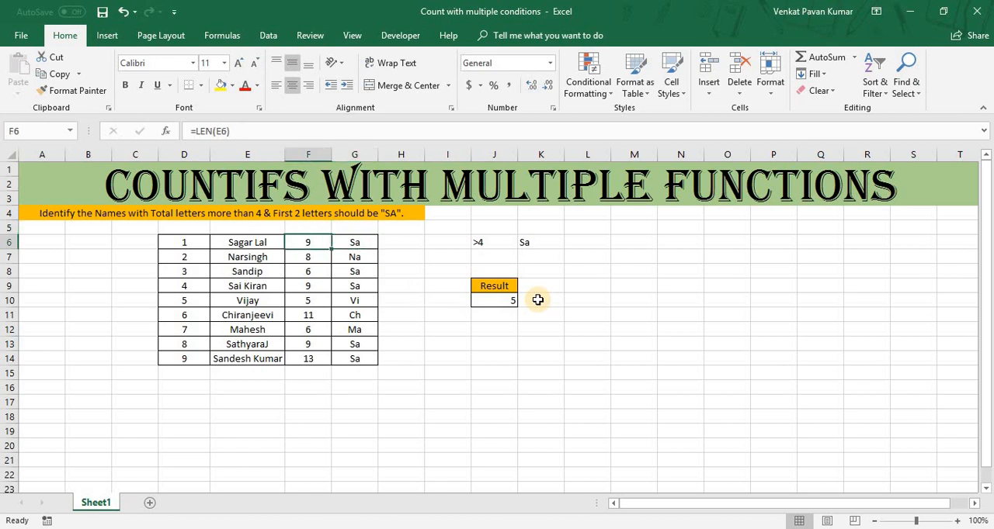
key(shift+Right)
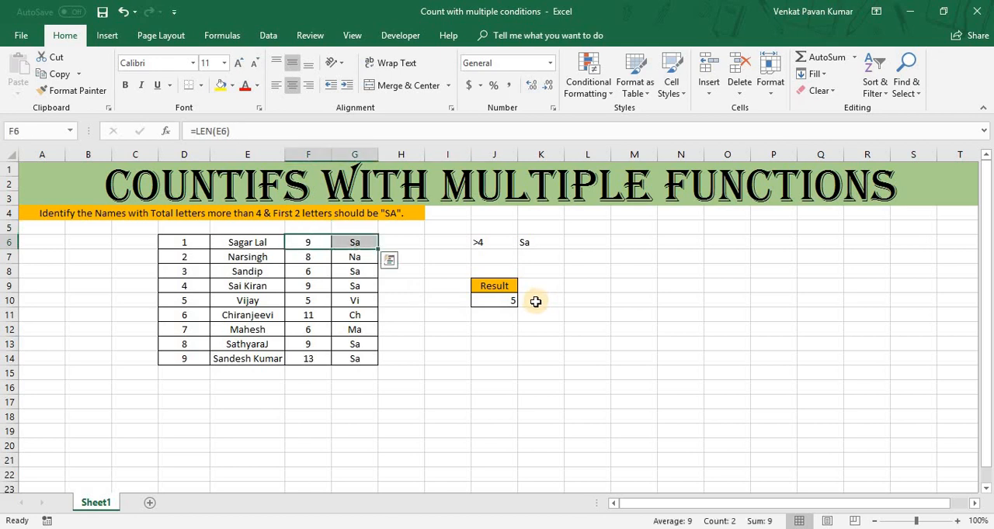
click(231, 86)
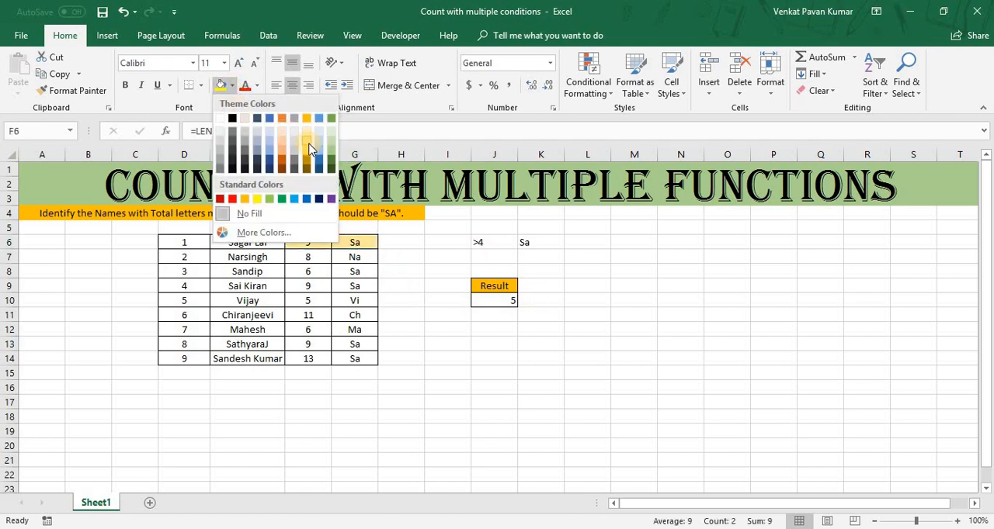
click(306, 134)
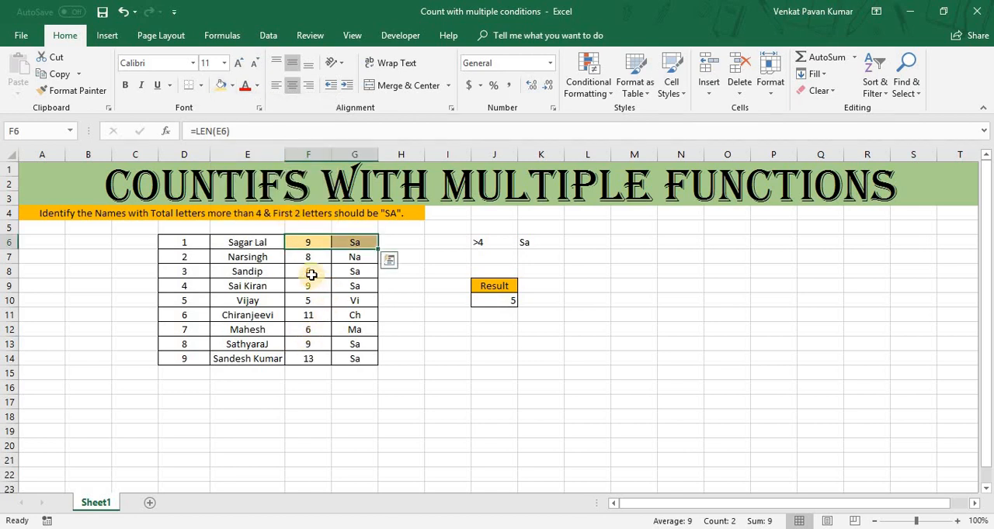
Apply the same light gold fill to the other matching rows, F8:G9 and F13:G14.
drag(311, 271, 341, 282)
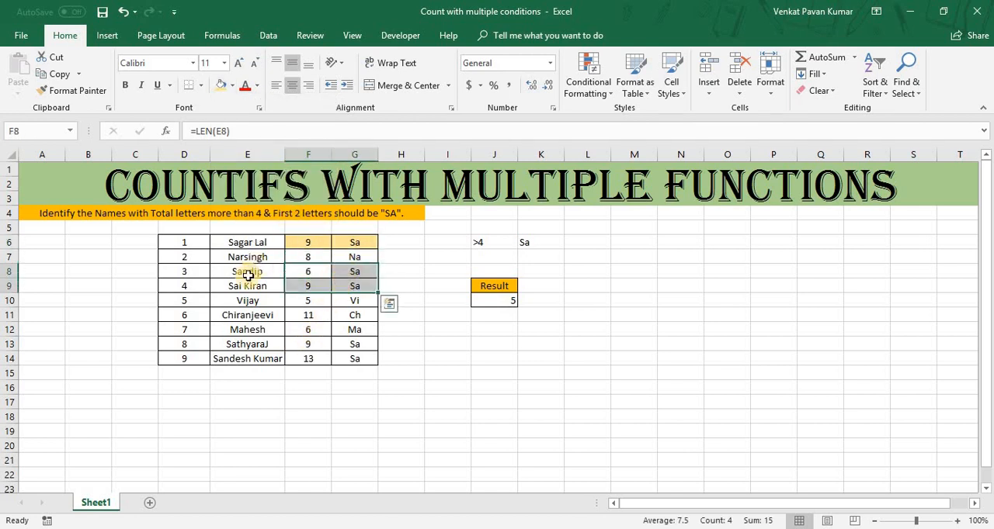
click(220, 86)
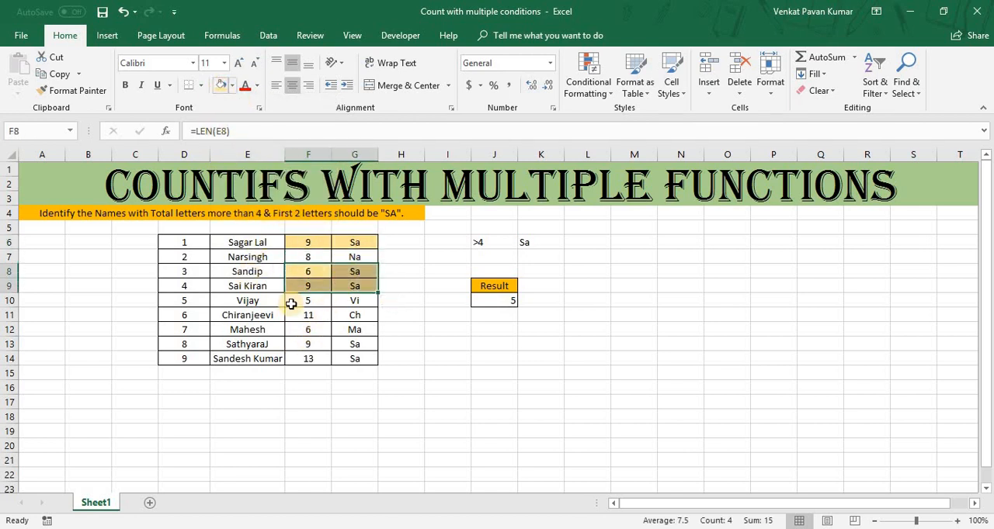
click(306, 345)
drag(349, 341, 354, 358)
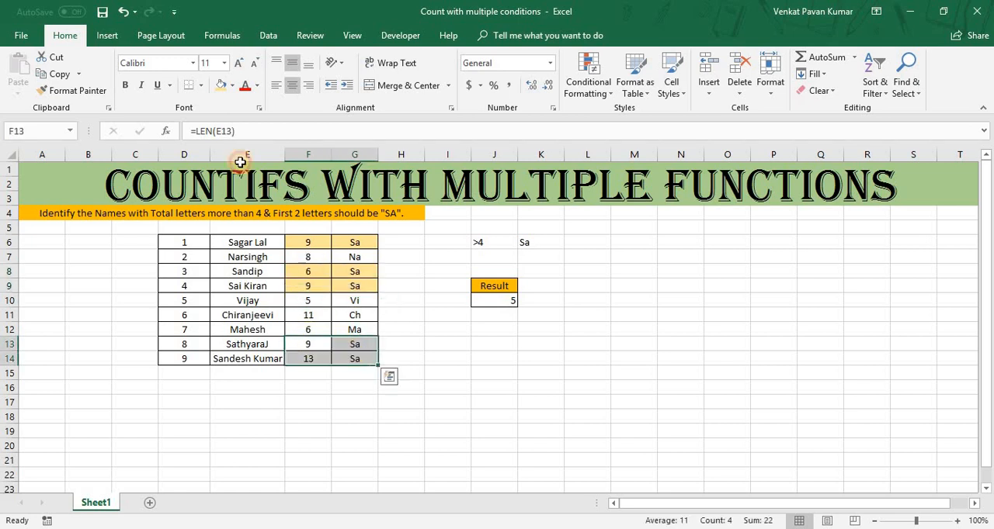
click(221, 87)
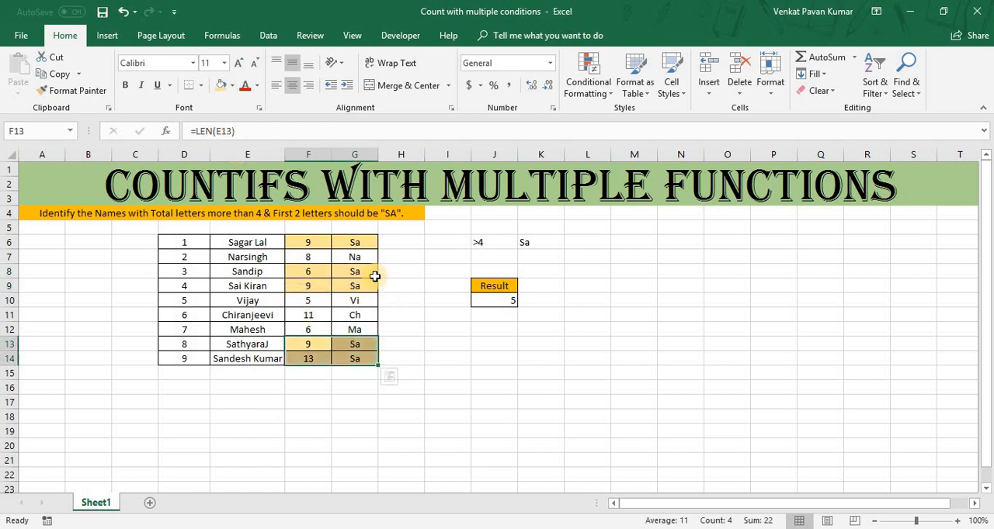
Number the first three highlighted rows 1, 2 and 3 in cells H6, H8 and H9.
click(392, 230)
key(Down)
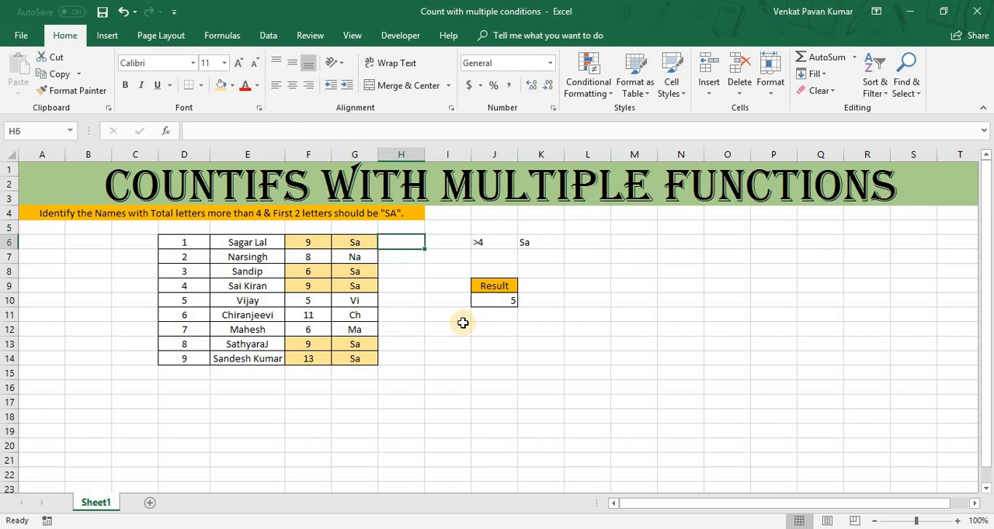
text(1)
key(Return)
key(Return)
text(2)
key(Return)
text(3)
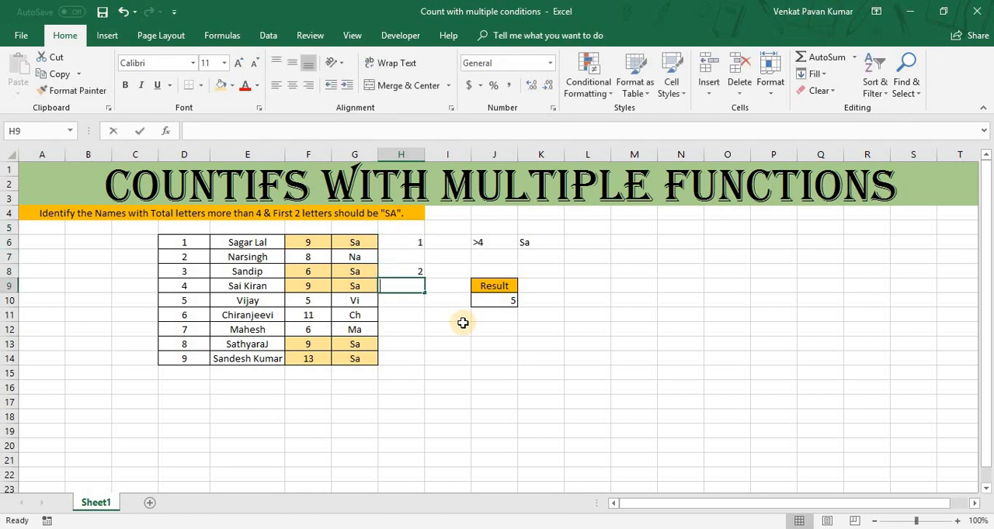
key(Return)
key(Return)
key(Return)
key(Return)
Continue the tally beside the last two highlighted rows, with 4 in H13 and 5 in H14.
key(Return)
text(5)
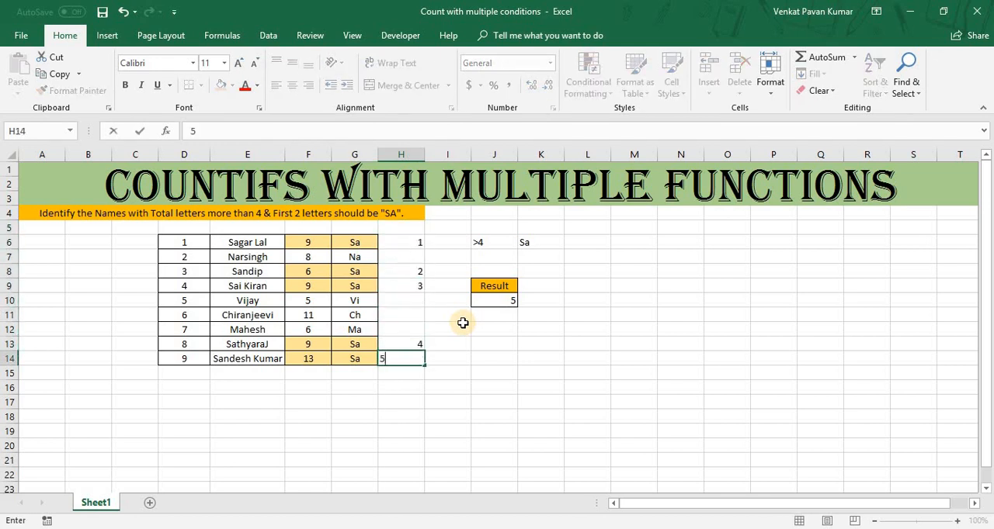
key(Return)
Compare the COUNTIFS result in J10 with the manual tally in column H.
key(Up)
key(Up)
key(Right)
key(Right)
key(Up)
key(Up)
key(Up)
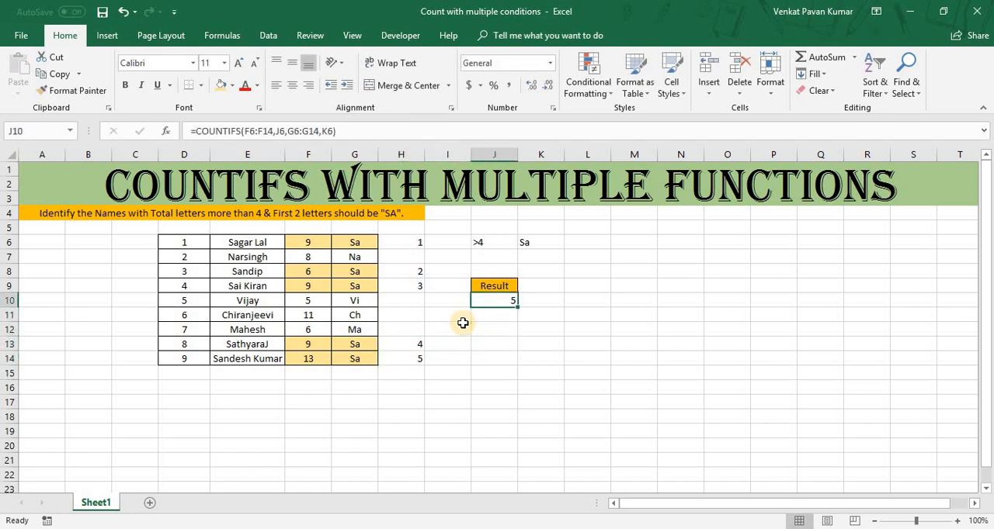
Replace the first word of the name in E9 with a four-letter one starting with "Ud", keeping the second word.
key(Up)
key(Left)
key(Left)
key(Left)
key(Left)
key(Left)
key(Up)
key(Down)
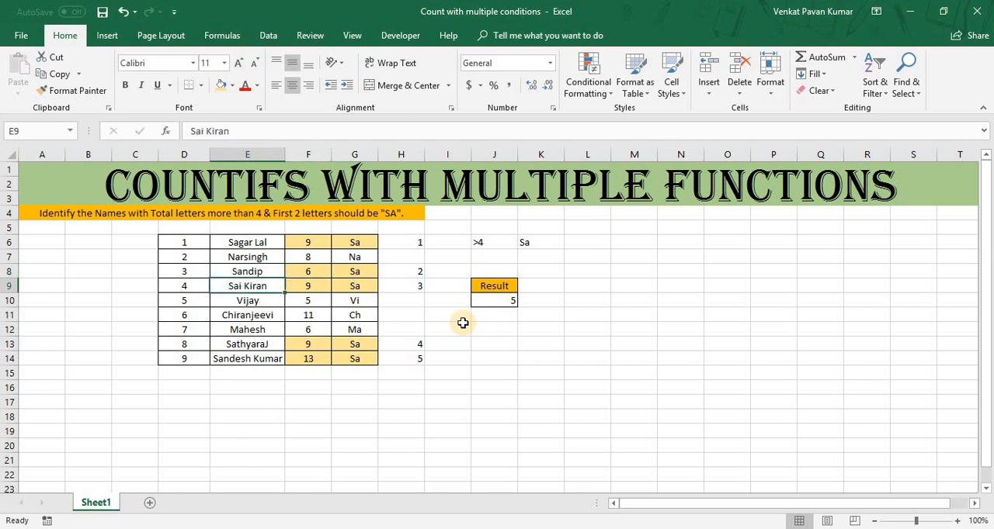
key(F2)
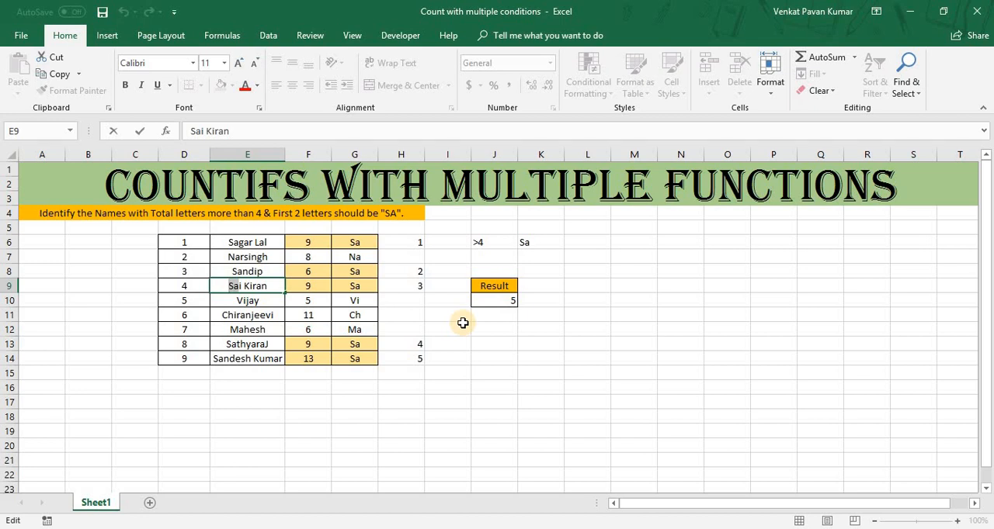
key(Delete)
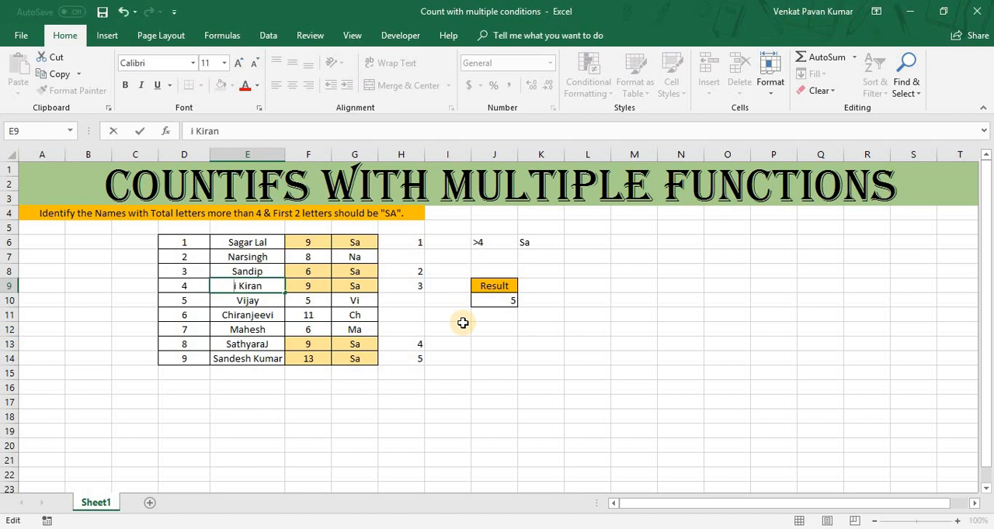
key(Delete)
key(Delete)
text(Uday)
key(Return)
Check how the COUNTIFS result in J10 responds to the edited name in E9.
key(Up)
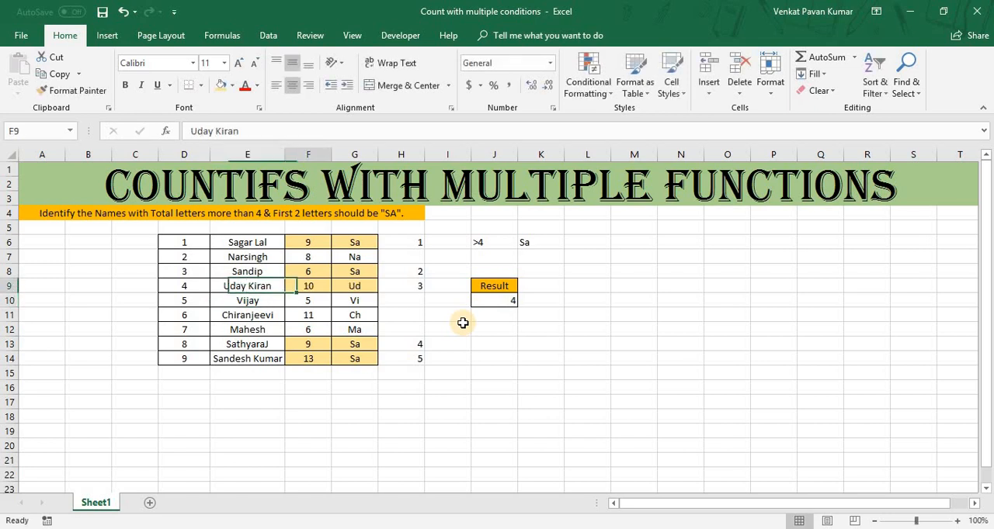
key(Right)
key(Right)
key(Right)
key(Right)
key(Down)
key(Right)
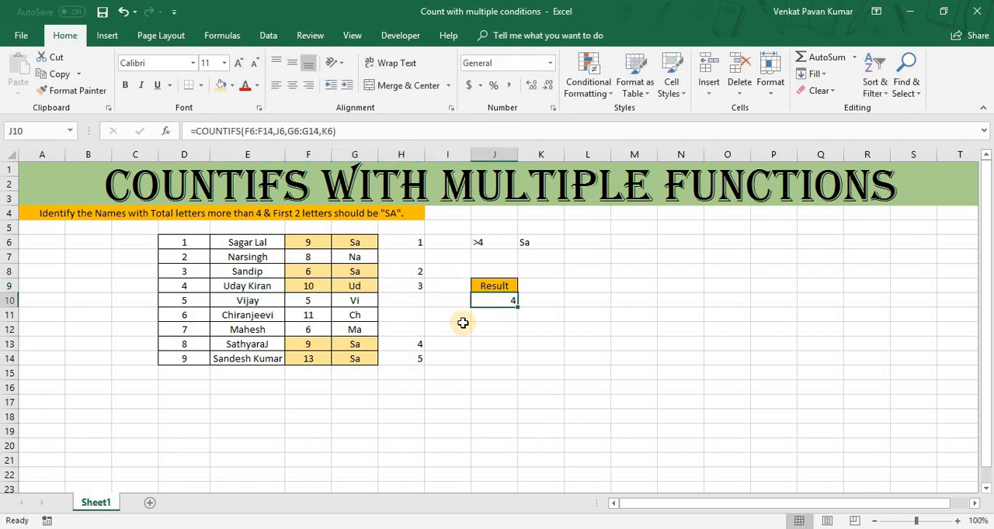
Check the edited name's LEFT prefix in G9 and LEN letter count in F9 against the two criteria.
key(Up)
key(Left)
key(Left)
key(Left)
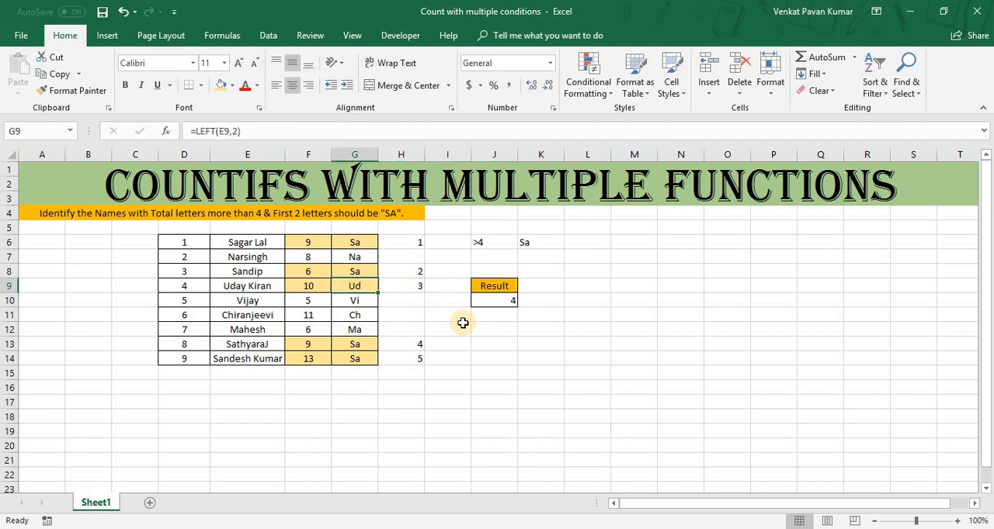
key(Left)
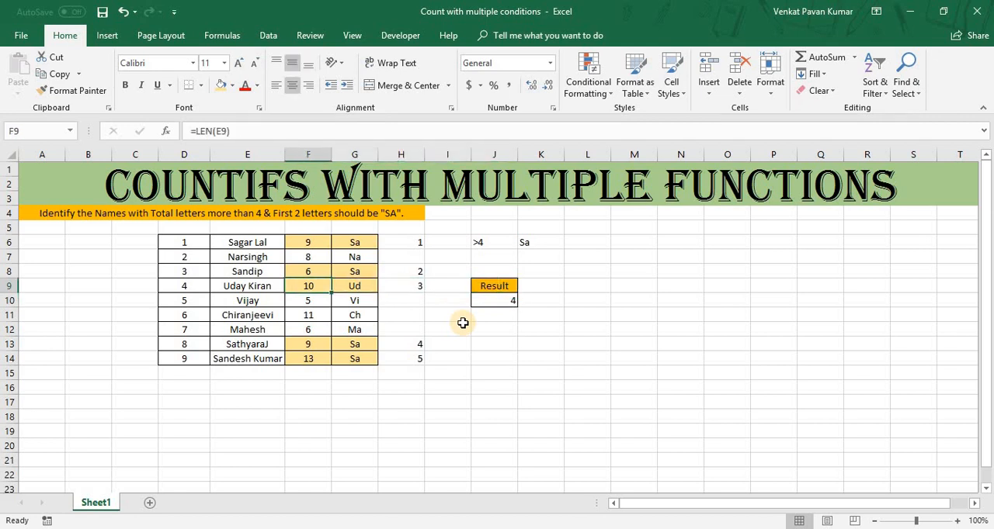
key(Right)
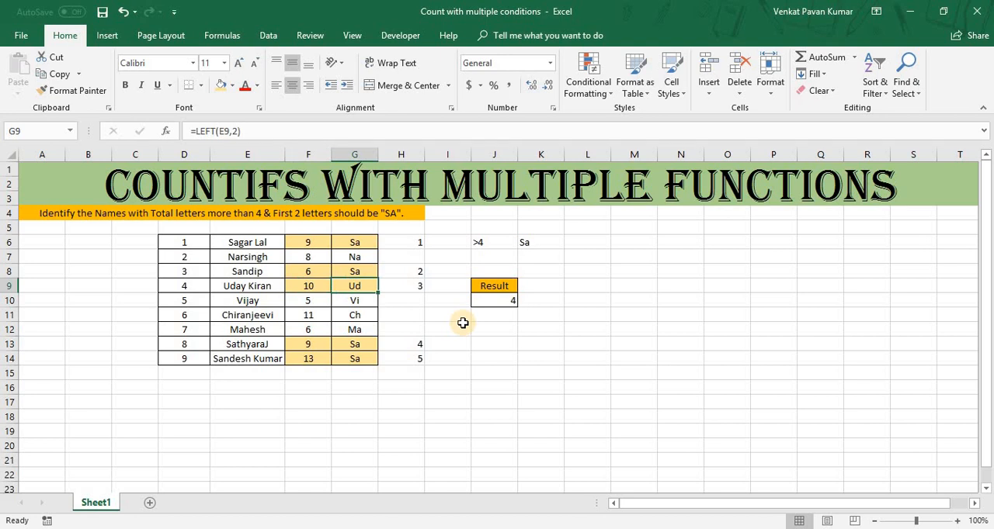
Clear the tally number in H9 and remove the highlight from F9:G9 by pasting only the formats of F10:G10.
key(Right)
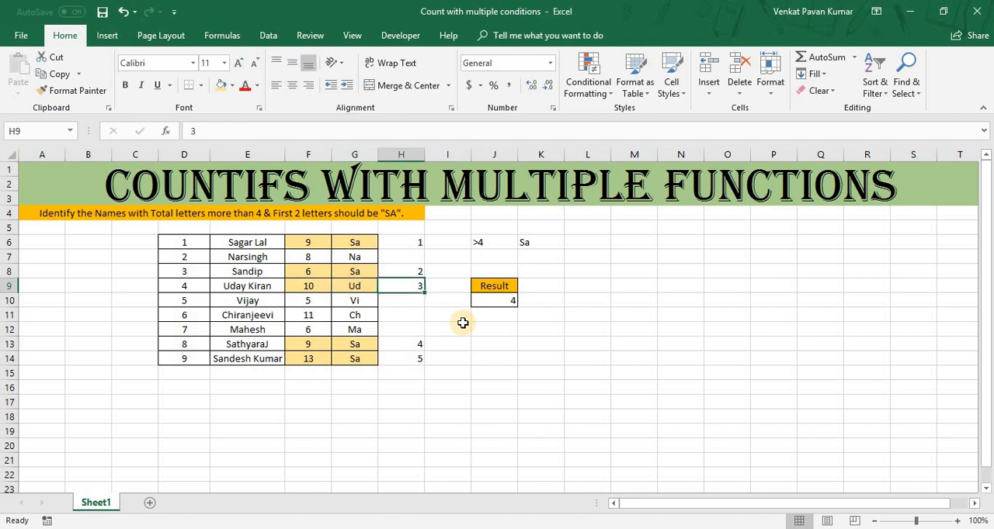
key(Left)
key(Left)
key(Down)
key(shift+Right)
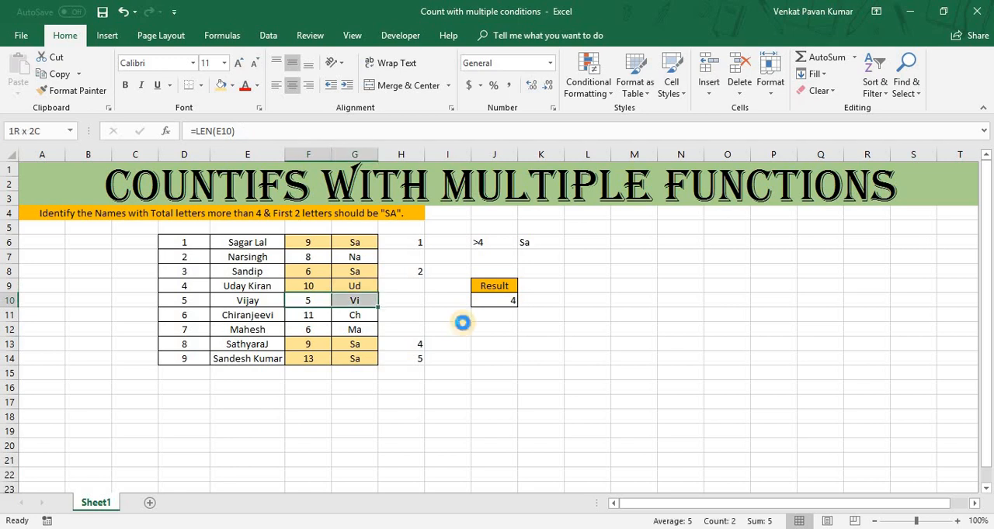
key(ctrl+c)
key(Up)
key(ctrl+alt+v)
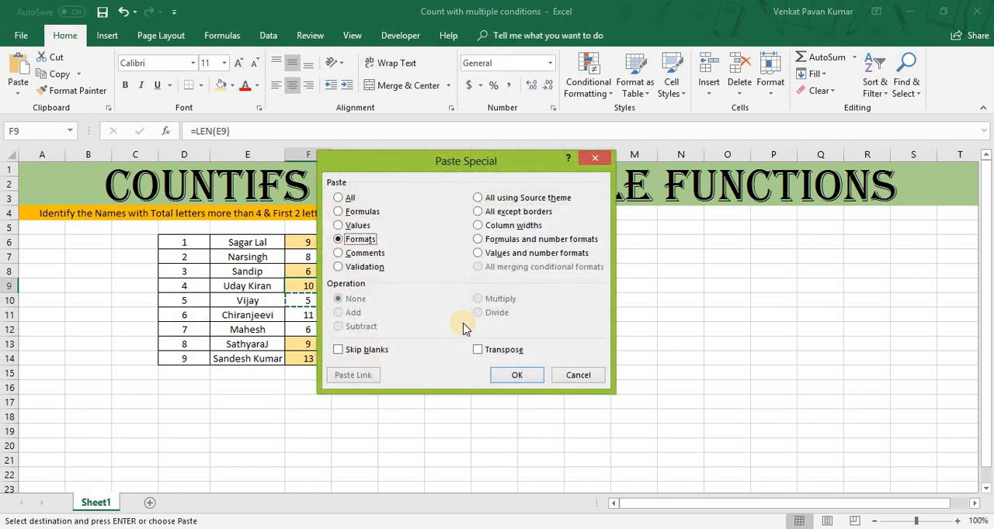
key(Escape)
key(Escape)
Renumber the tally for the last two highlighted rows, with 3 in H13 and 4 in H14.
key(Right)
key(Right)
key(Down)
key(Down)
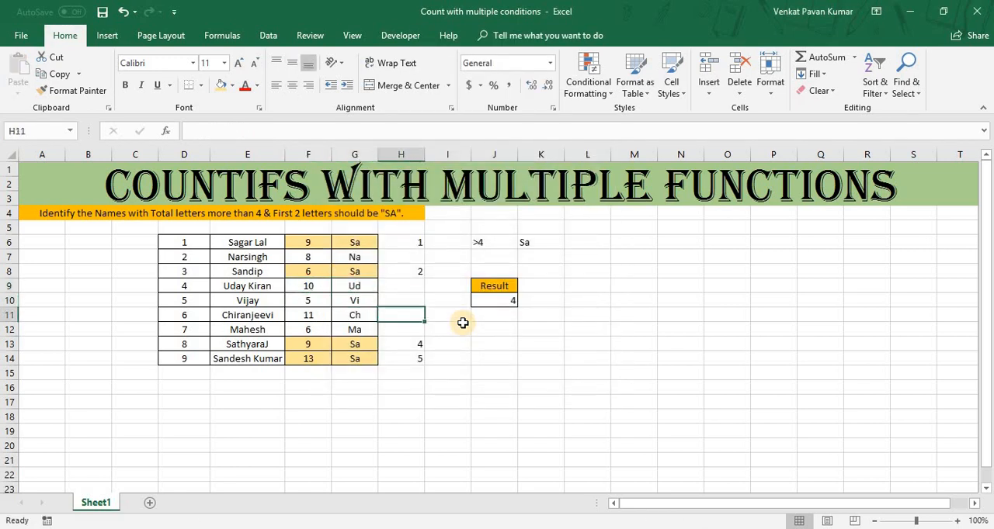
key(Down)
key(Down)
key(Down)
key(Up)
text(3)
key(Return)
text(4)
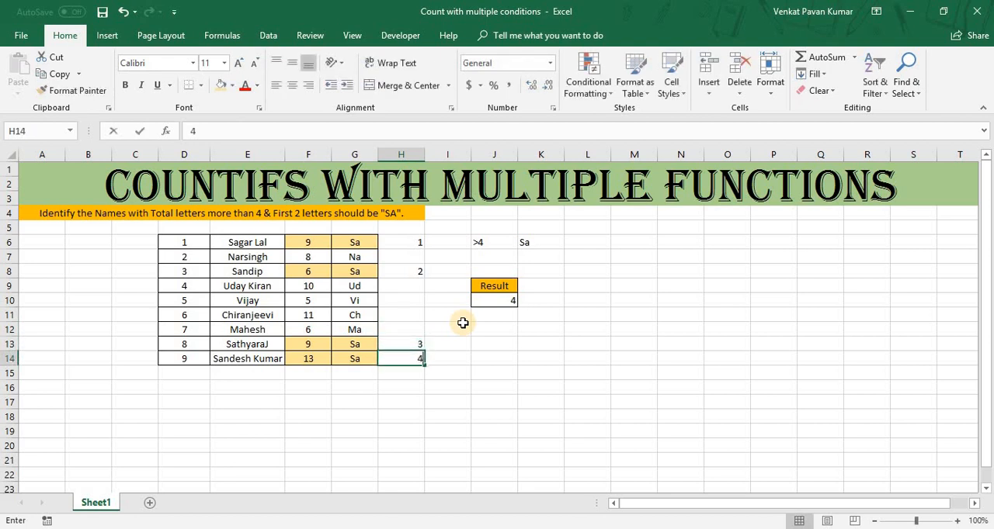
key(Return)
Compare the COUNTIFS result in J10 with the renumbered tally in column H.
key(Up)
key(Right)
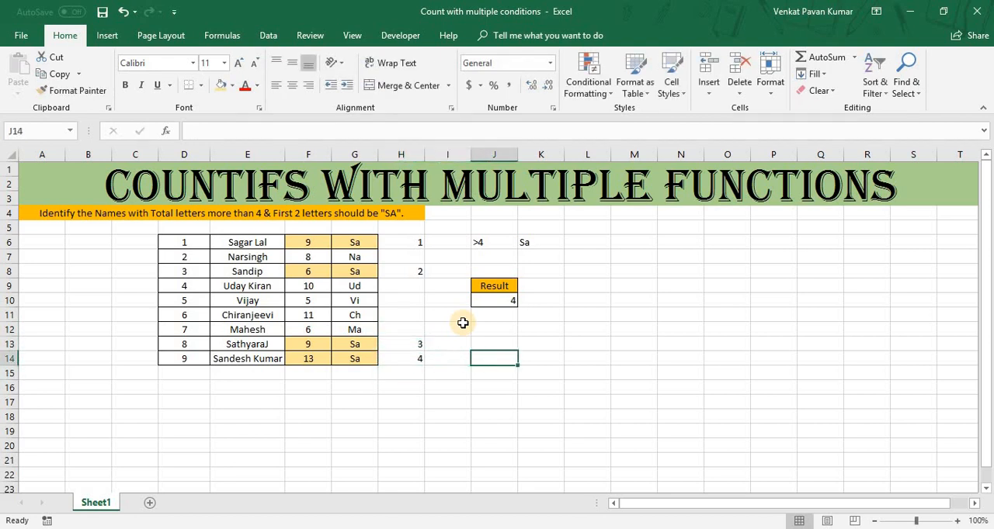
key(Up)
key(Up)
key(Up)
key(Up)
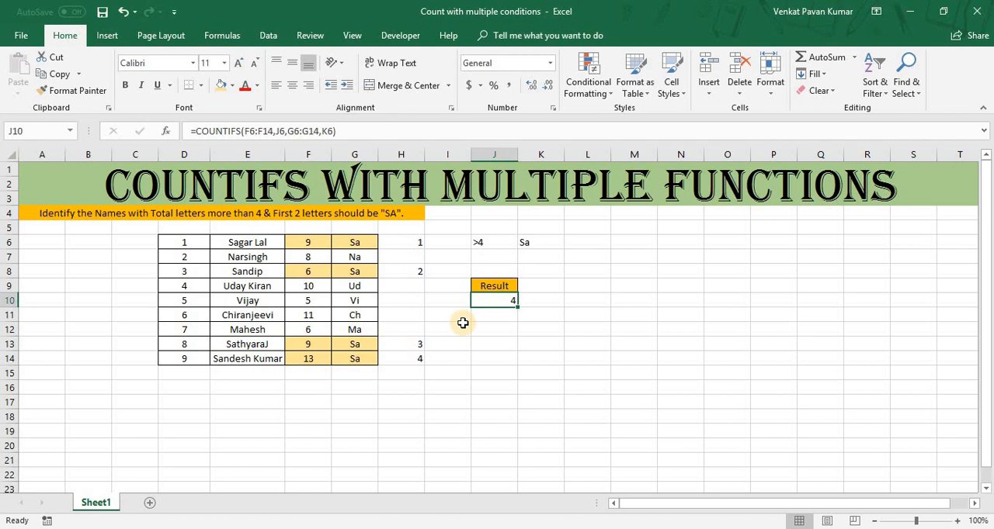
Review the LEN and LEFT helper formulas in F6 and G6 alongside the criteria in J6 and K6.
click(308, 245)
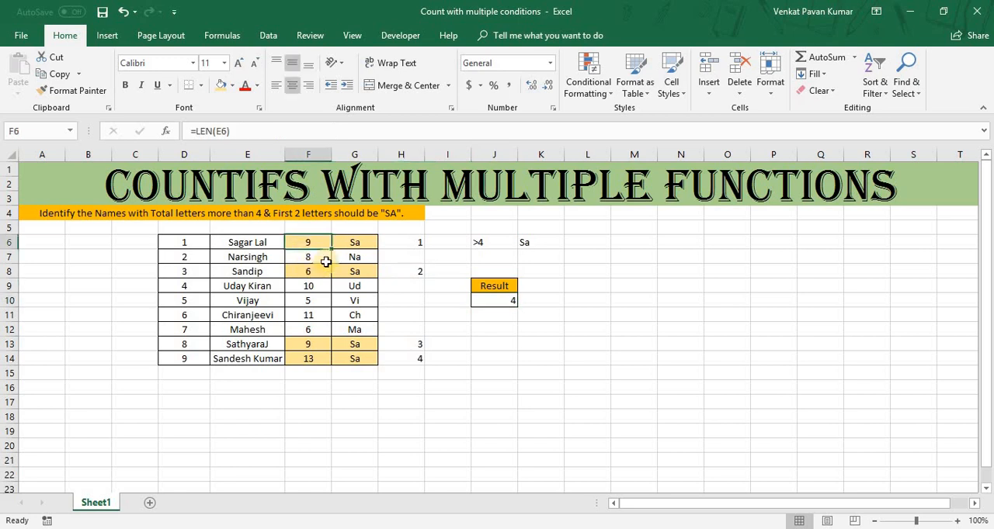
click(349, 244)
click(310, 246)
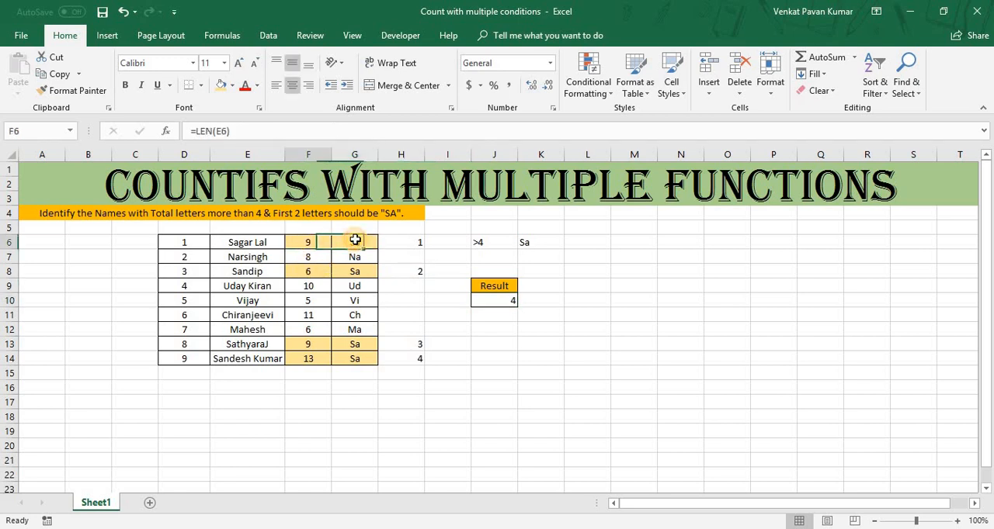
click(354, 245)
click(494, 245)
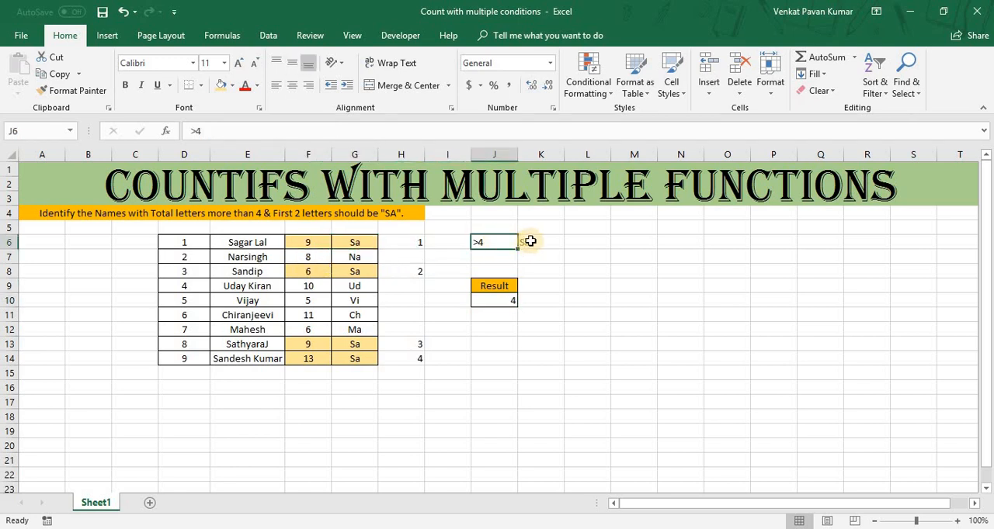
key(Right)
click(502, 244)
click(531, 246)
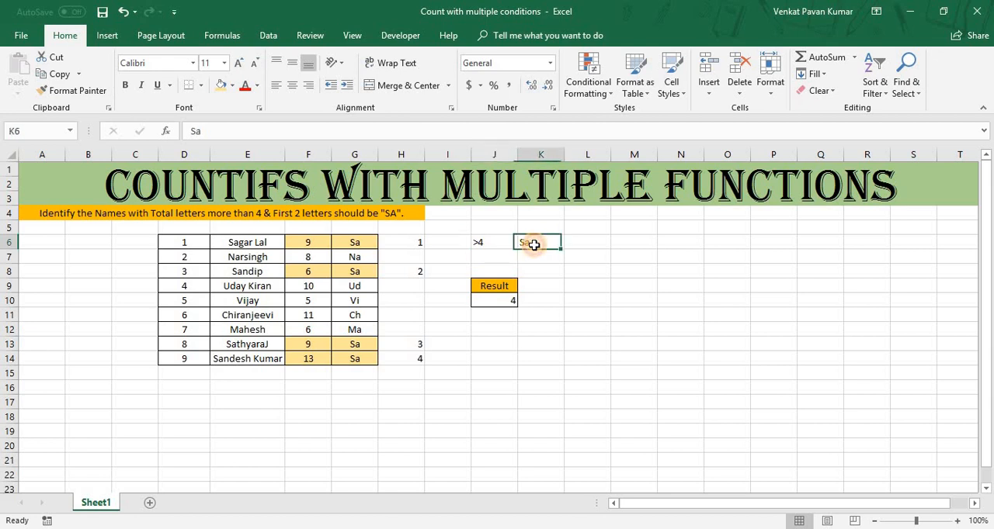
Examine the COUNTIFS formula in J10 with its referenced ranges F6:F14 and G6:G14 and criteria cells J6 and K6.
click(509, 304)
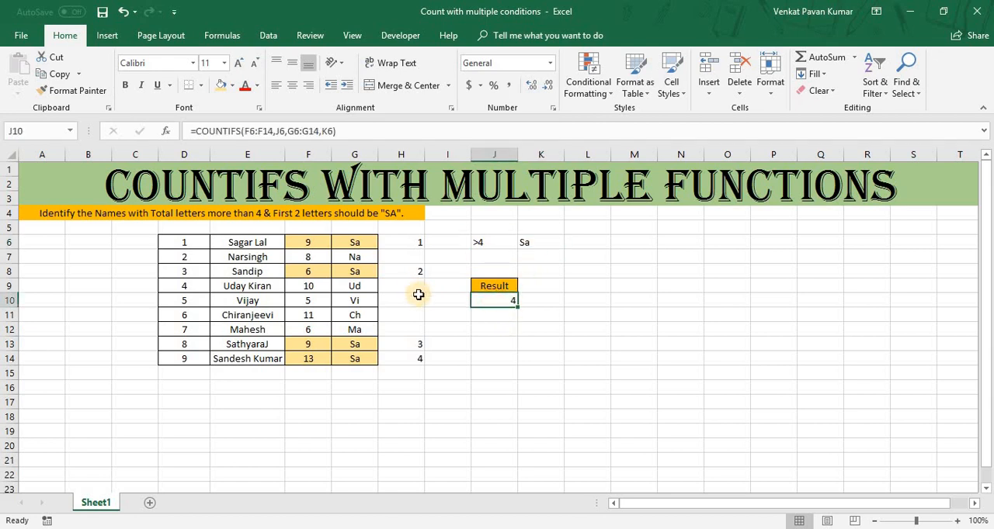
key(F2)
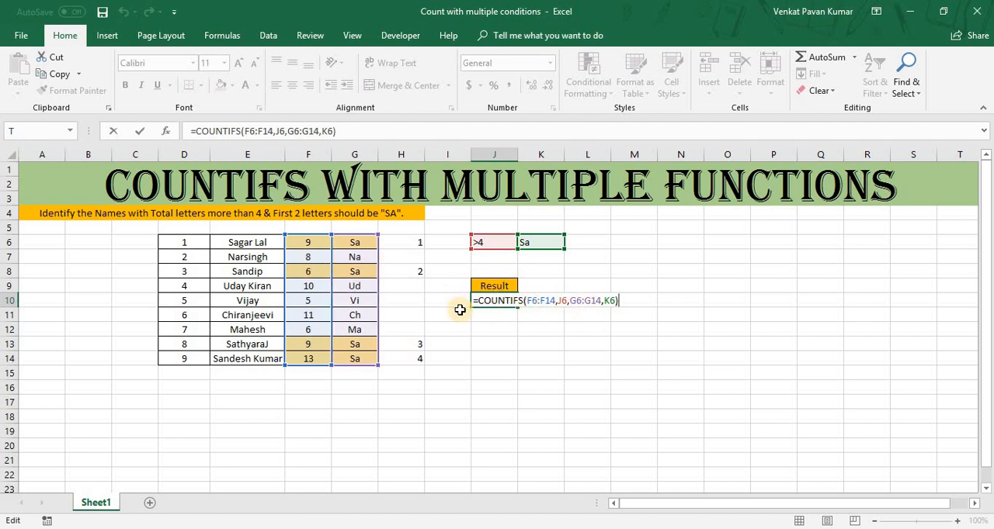
key(Escape)
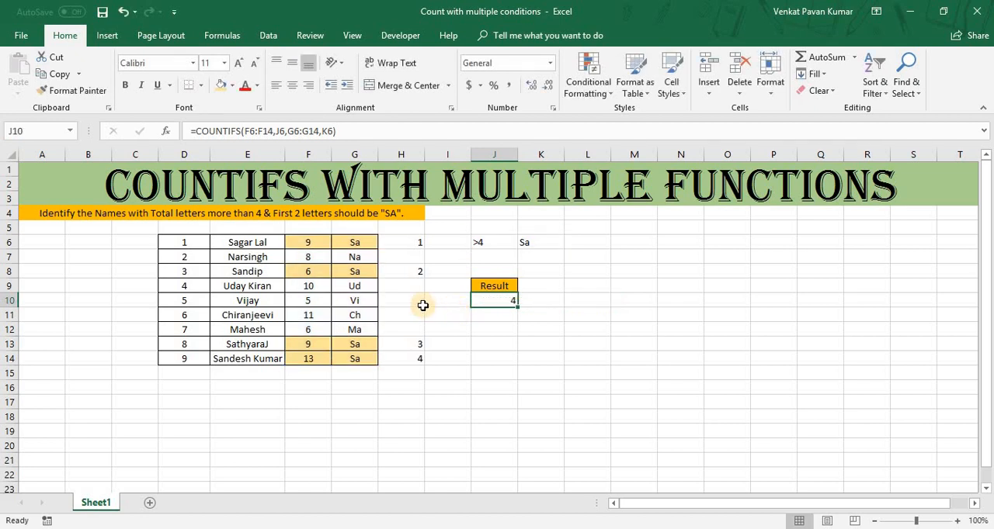
click(319, 272)
click(482, 301)
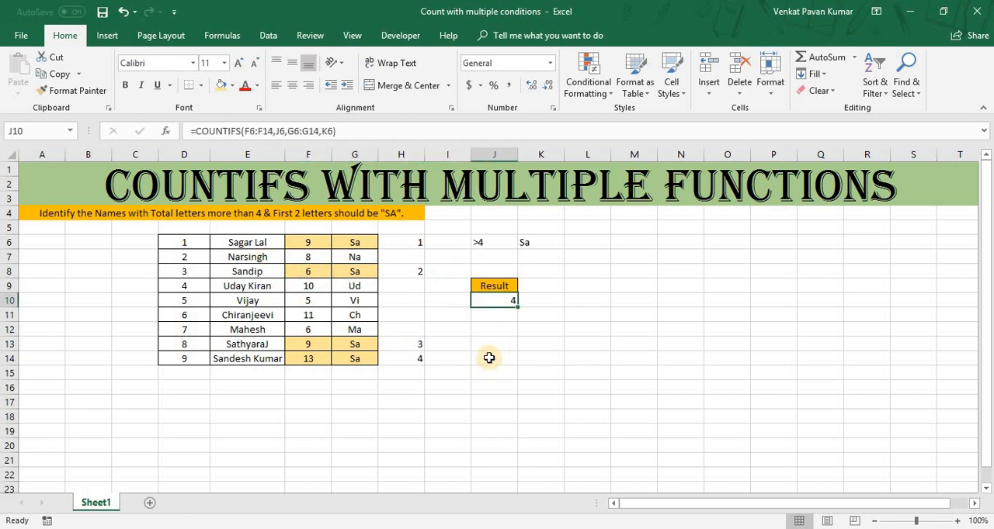
key(F2)
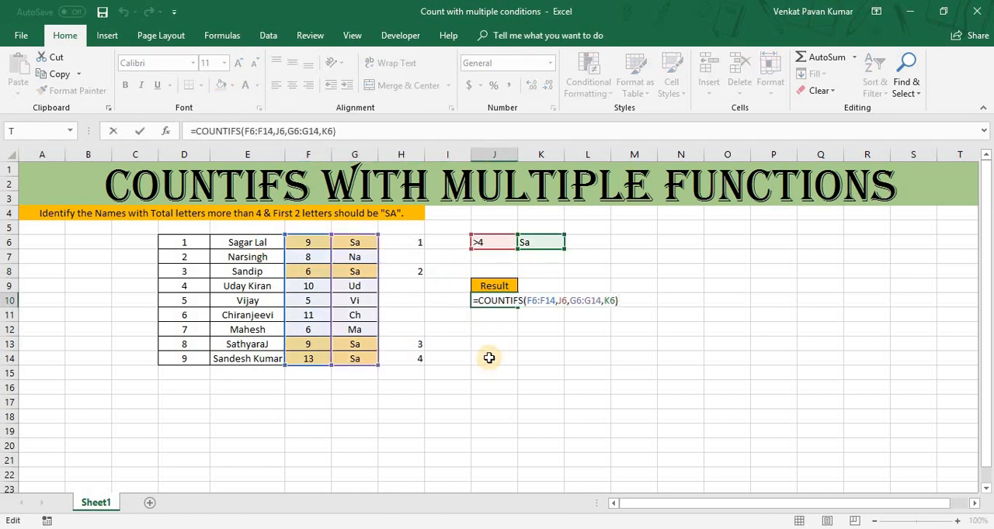
key(Escape)
key(F2)
key(Escape)
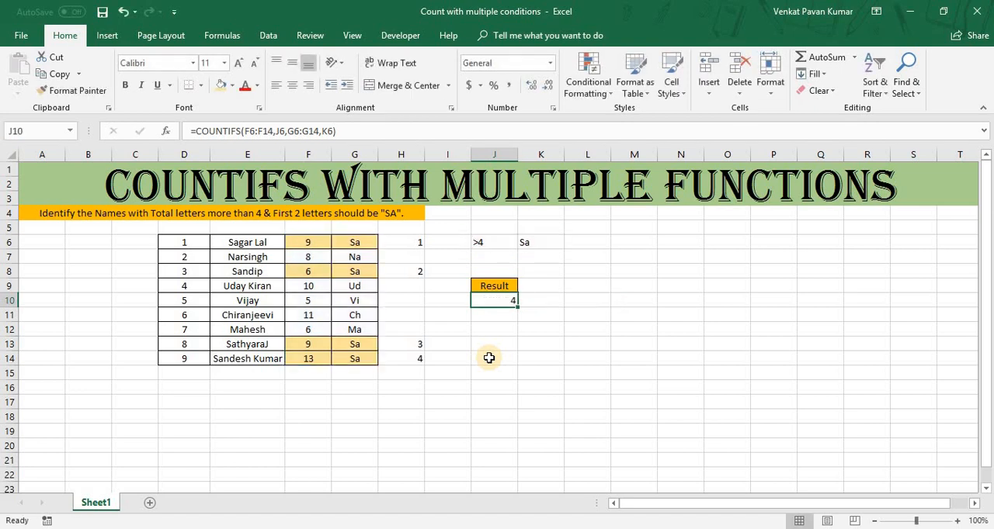